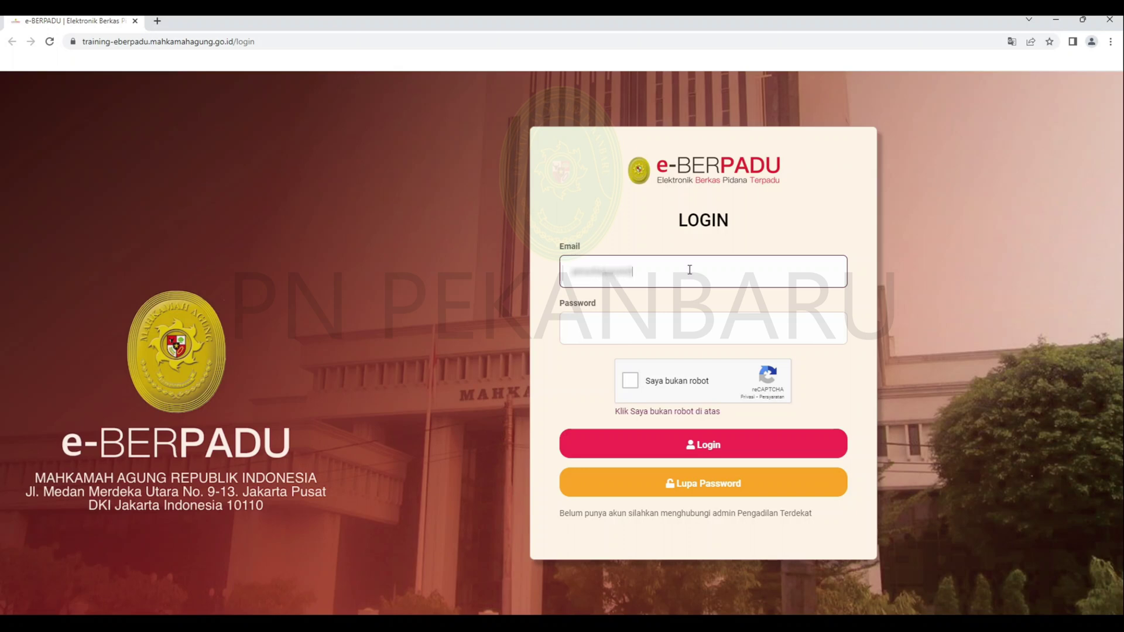
- Log in with the prosecutor account's e-mail and password, passing the 'Saya bukan robot' check
{"action": "type", "text": "gmail.com"}
{"action": "left_click", "coordinate": [687, 322]}
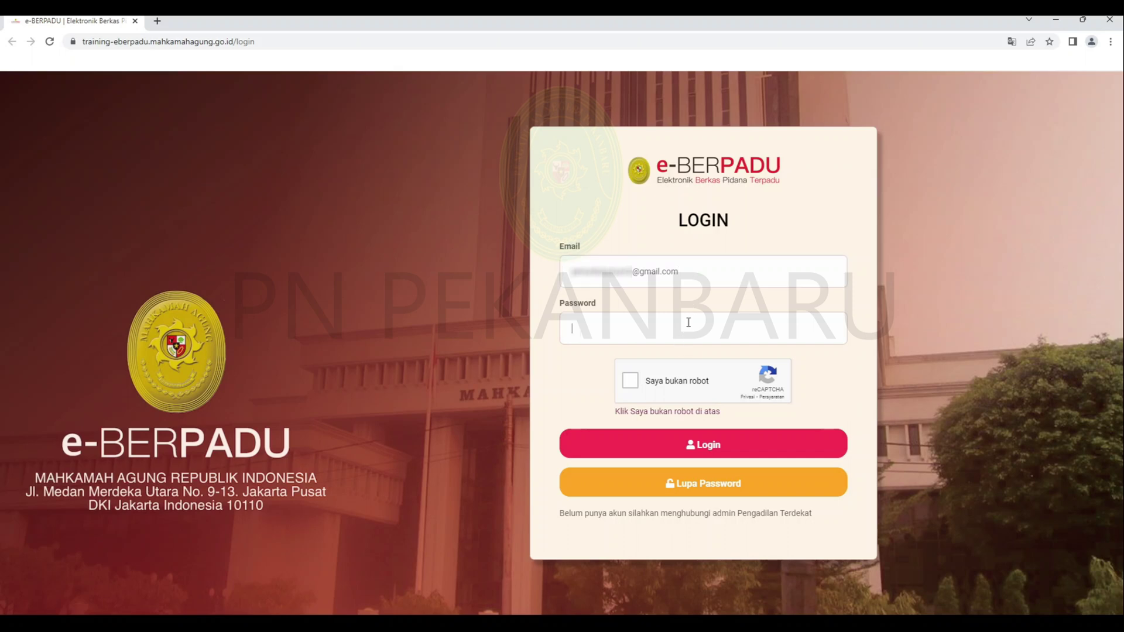
{"action": "type", "text": "••"}
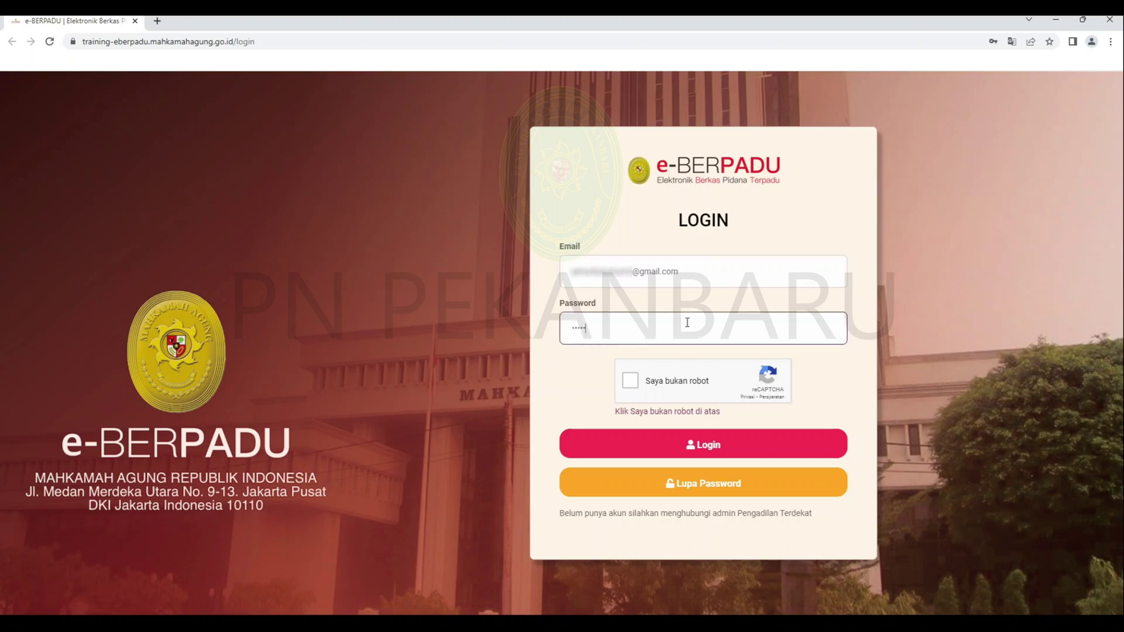
{"action": "left_click", "coordinate": [640, 389]}
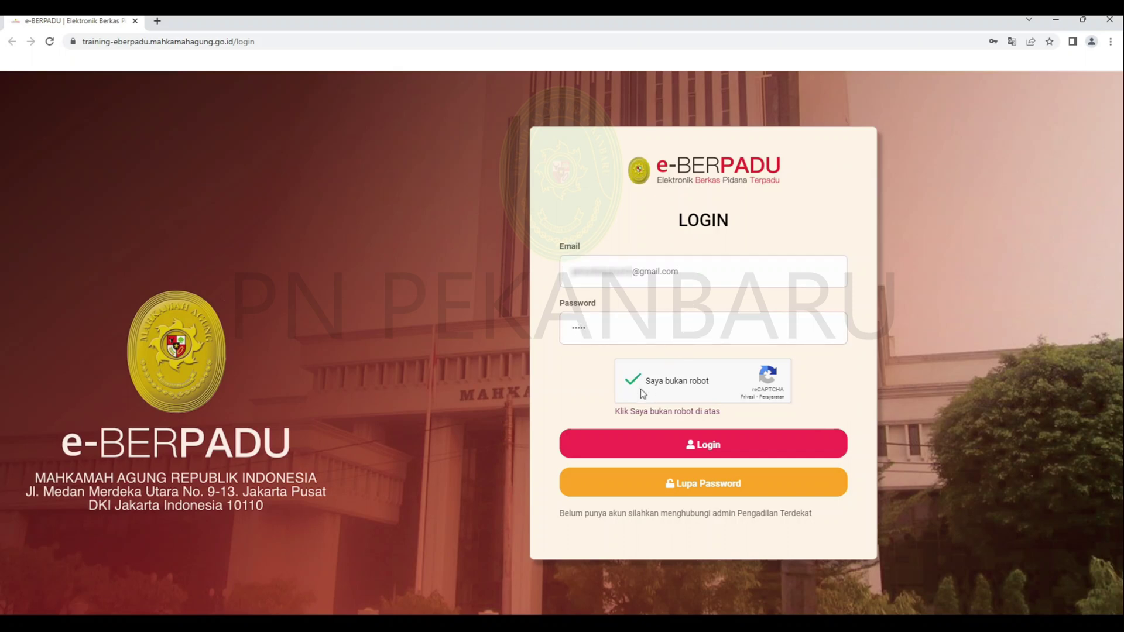
{"action": "left_click", "coordinate": [661, 445]}
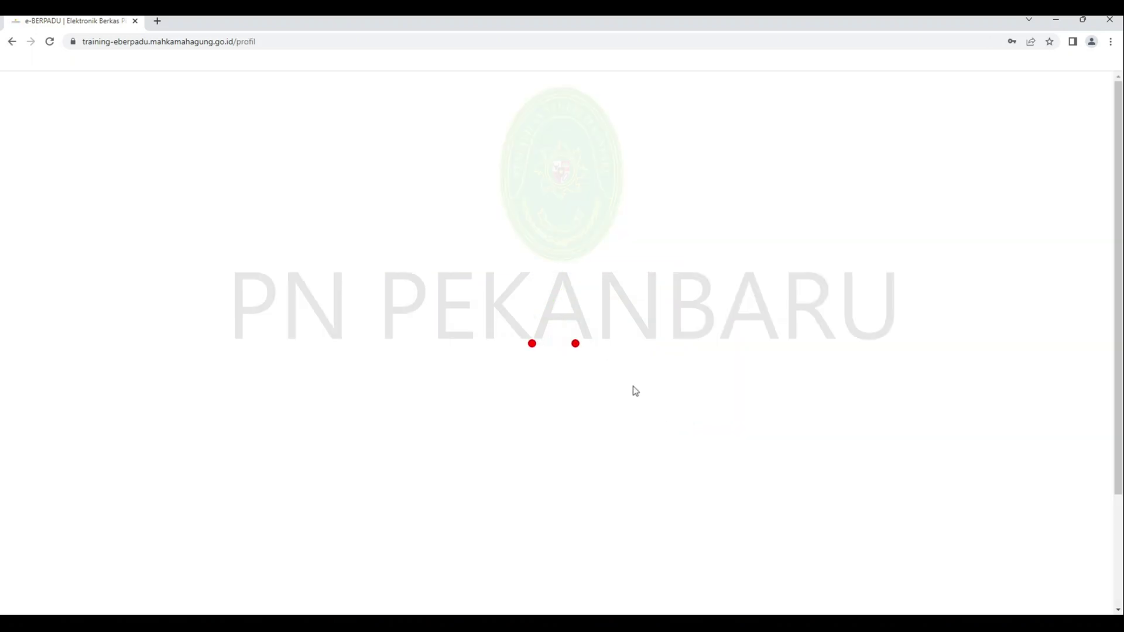
- Under e-Penahanan PN > Pengajuan, add a new detention extension request
{"action": "left_click", "coordinate": [148, 266]}
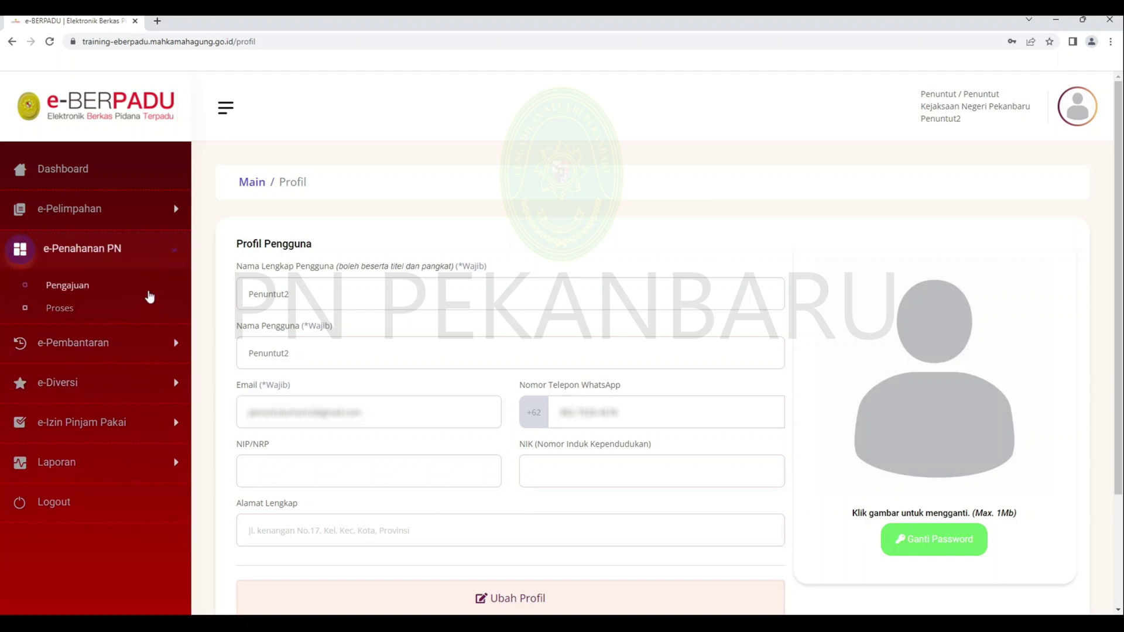
{"action": "left_click", "coordinate": [148, 297]}
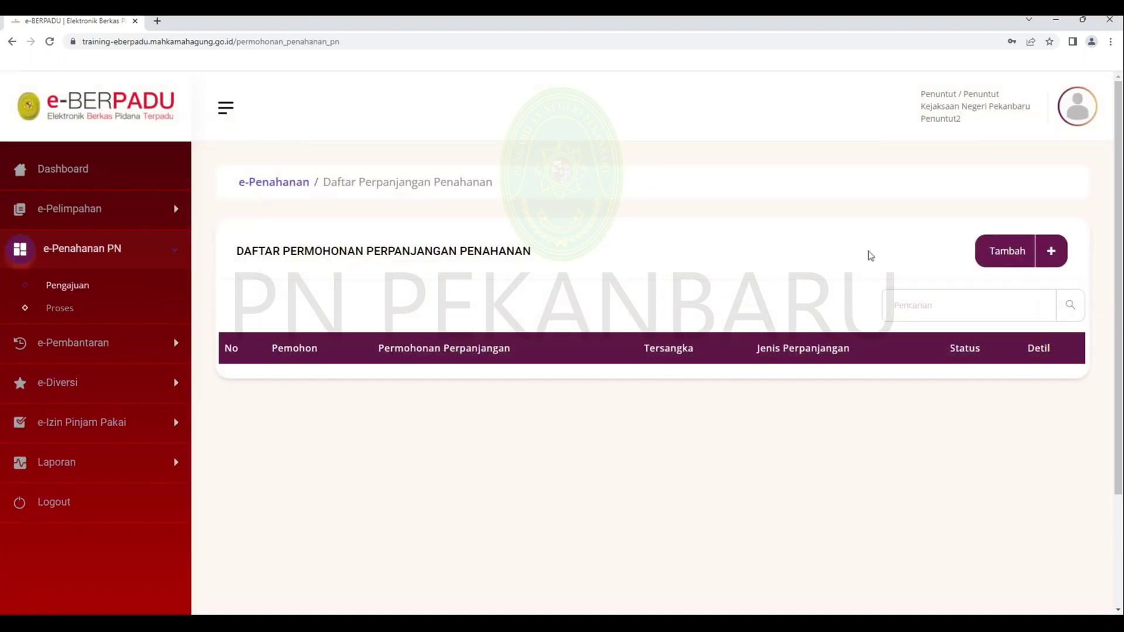
{"action": "left_click", "coordinate": [1007, 256]}
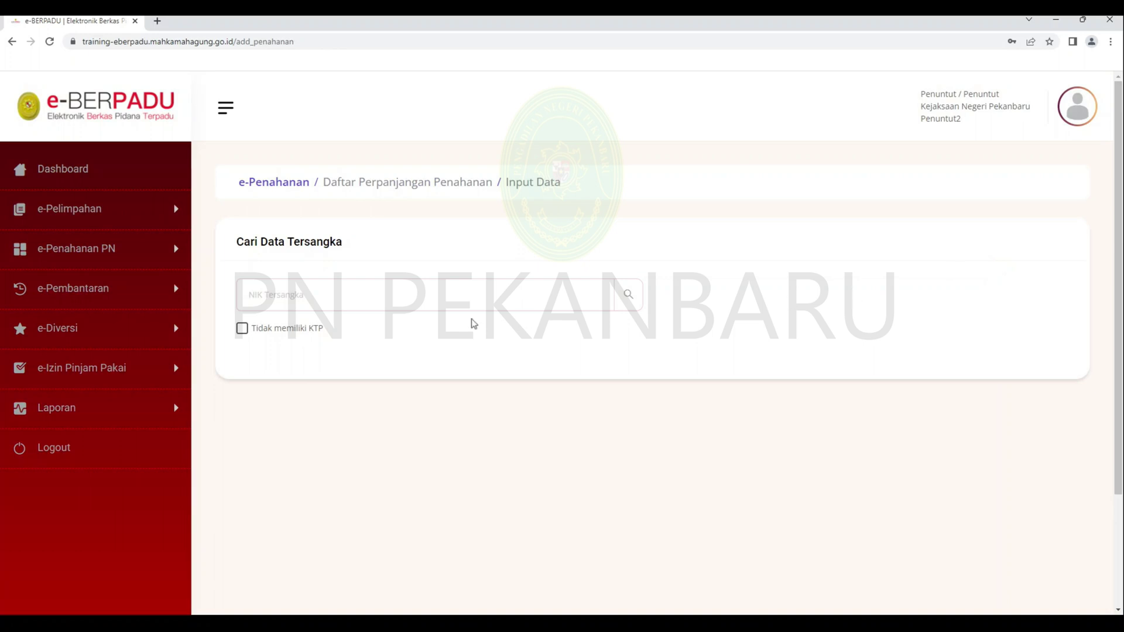
- Mark the suspect as having no ID card ('Tidak memiliki KTP')
{"action": "left_click", "coordinate": [248, 332]}
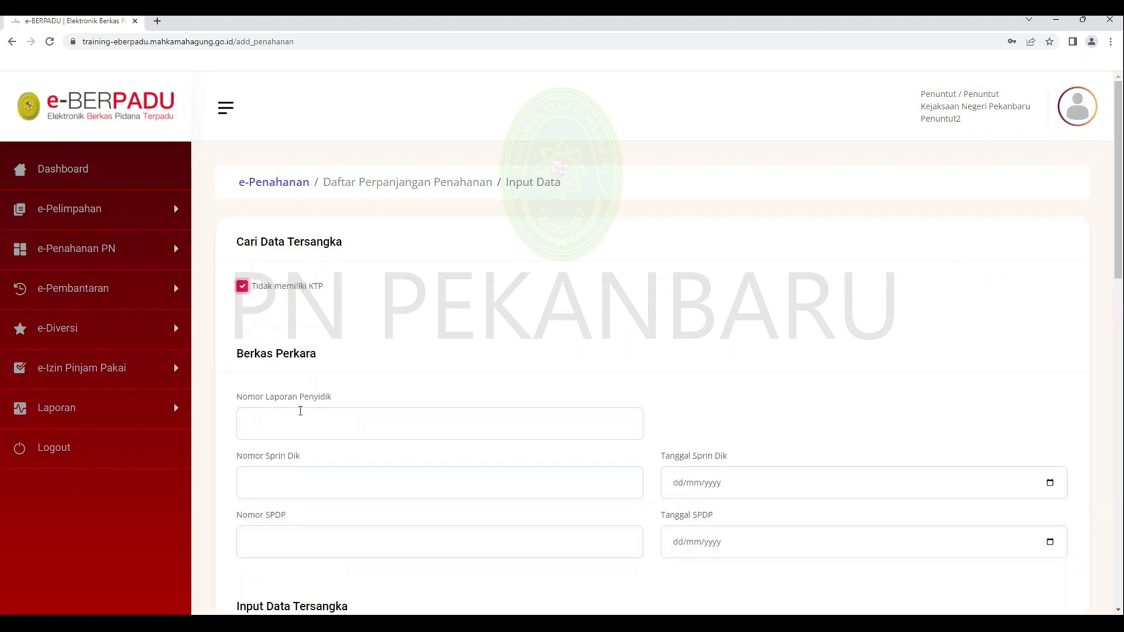
{"action": "scroll", "coordinate": [593, 319], "scroll_direction": "down", "scroll_amount": 3}
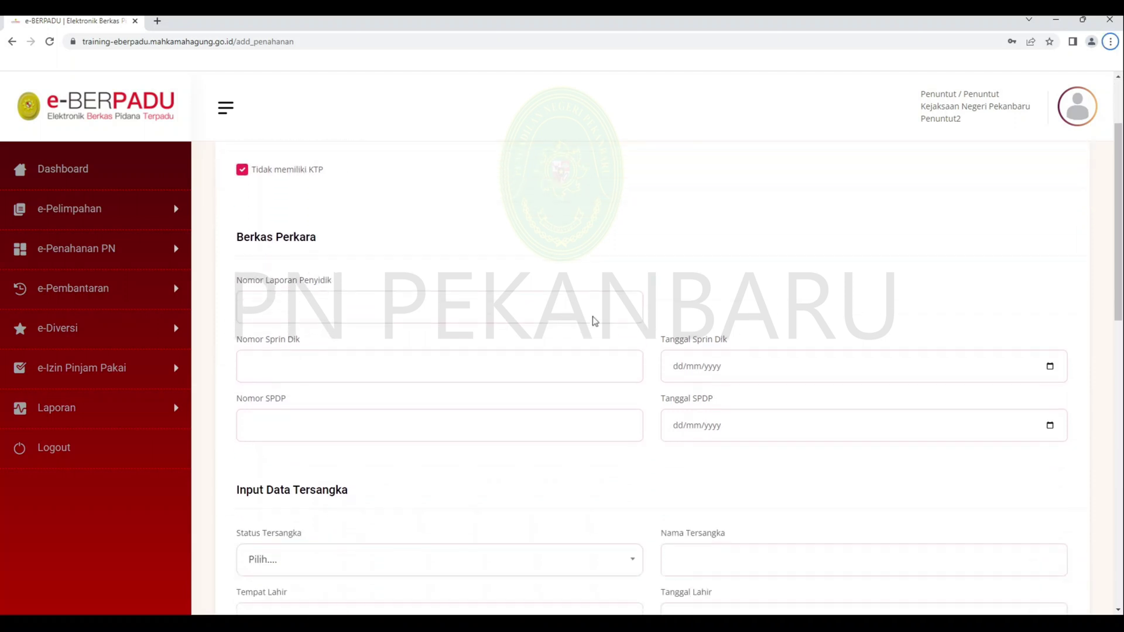
{"action": "scroll", "coordinate": [594, 317], "scroll_direction": "down", "scroll_amount": 7}
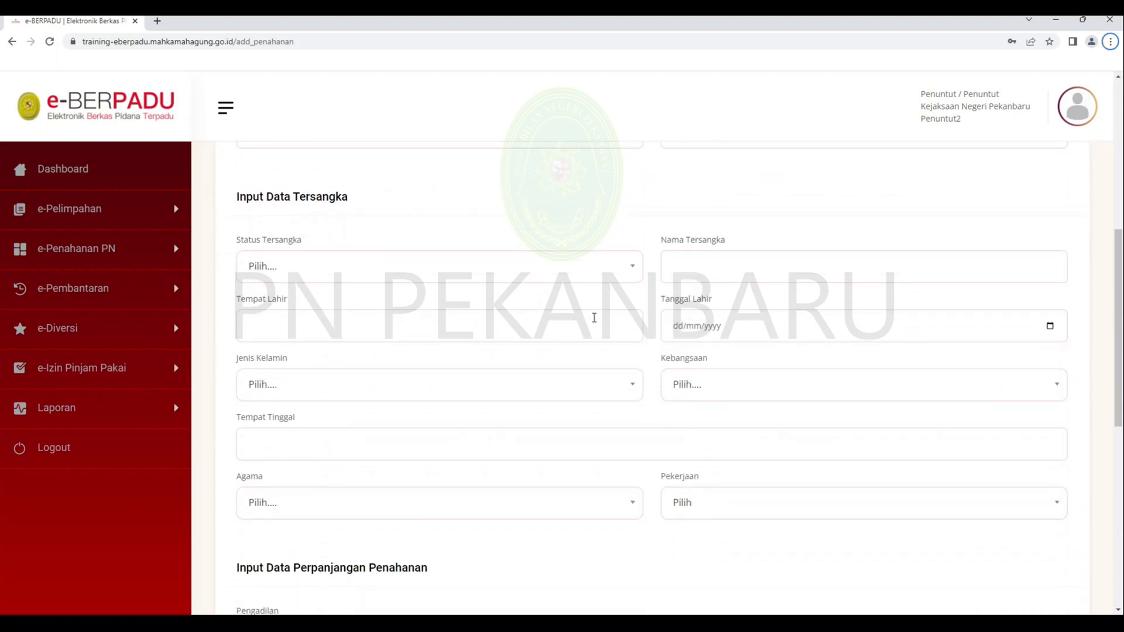
{"action": "scroll", "coordinate": [593, 317], "scroll_direction": "down", "scroll_amount": 4}
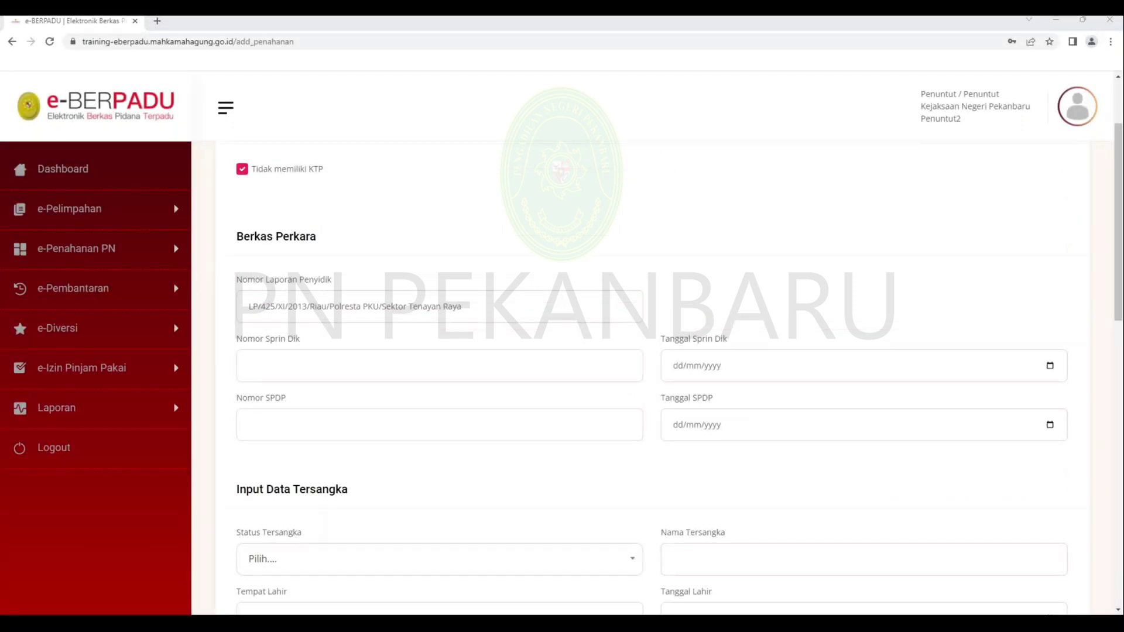
- Fill in the Sprin Dik number, Sprin Dik date 24/07/2022 and the SPDP number
{"action": "left_click", "coordinate": [355, 367]}
{"action": "left_click", "coordinate": [1050, 366]}
{"action": "left_click", "coordinate": [752, 412]}
{"action": "left_click", "coordinate": [753, 402]}
{"action": "left_click", "coordinate": [680, 493]}
{"action": "left_click", "coordinate": [545, 433]}
{"action": "key", "text": "alt+Tab"}
{"action": "left_click", "coordinate": [559, 424]}
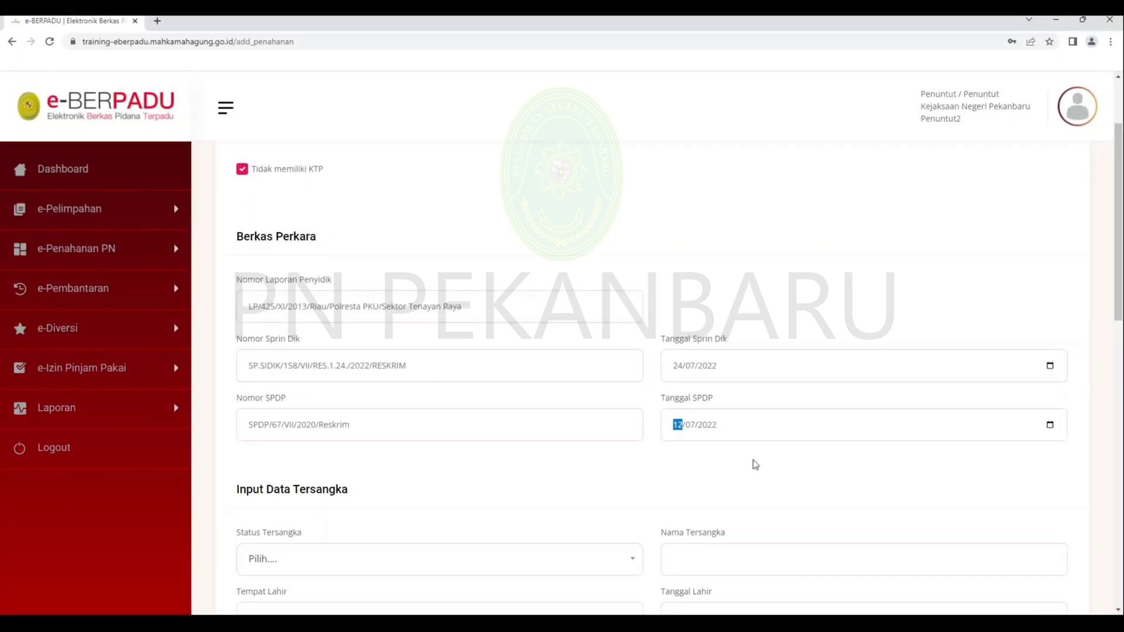
- Set the suspect as Dewasa, born in Pekanbaru, occupation Petani/pekebun
{"action": "scroll", "coordinate": [534, 485], "scroll_direction": "down", "scroll_amount": 4}
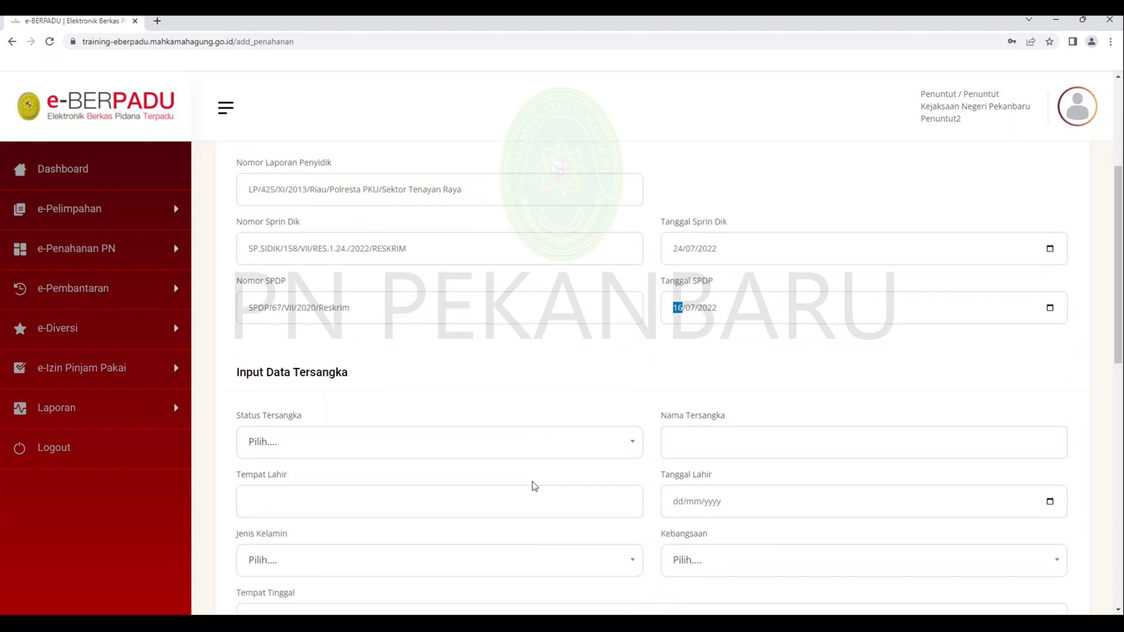
{"action": "left_click", "coordinate": [478, 332]}
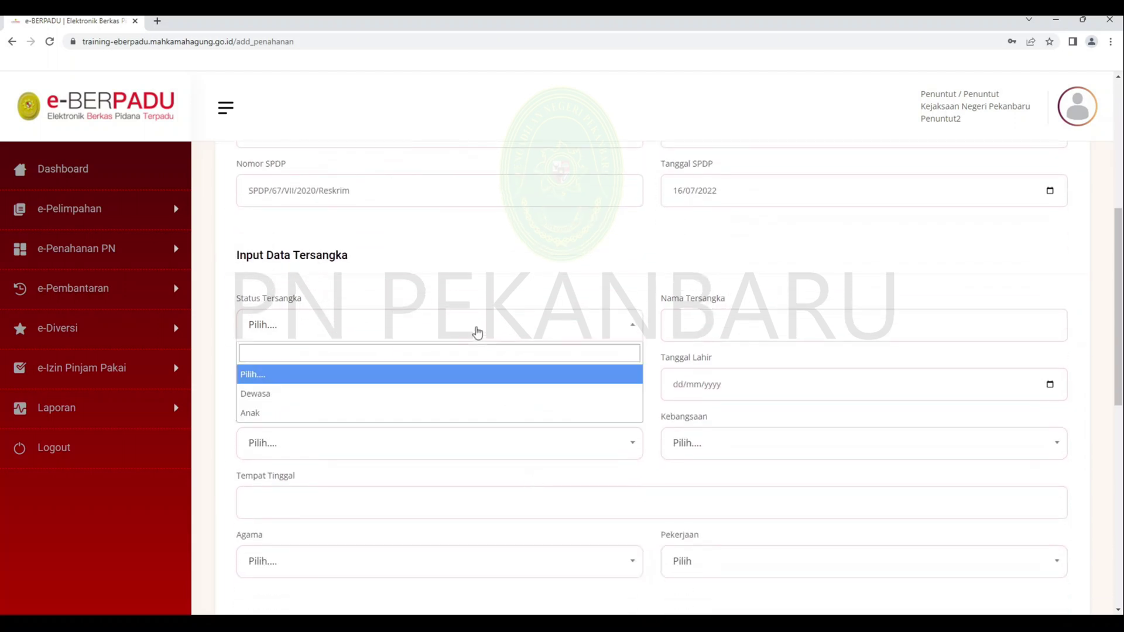
{"action": "left_click", "coordinate": [457, 399]}
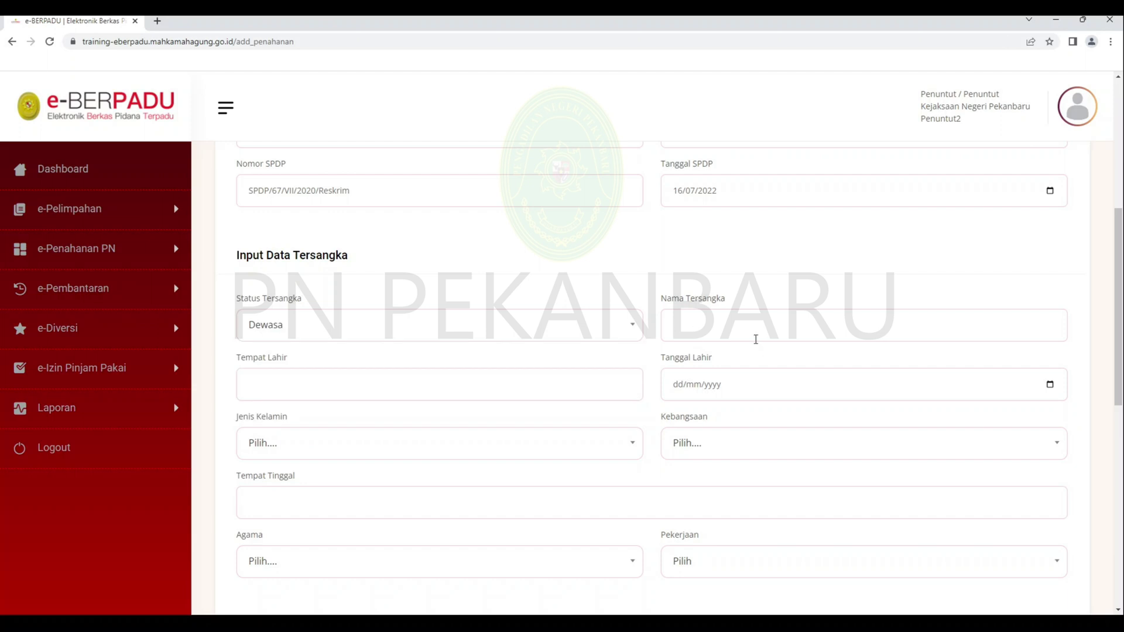
{"action": "left_click", "coordinate": [612, 378]}
{"action": "type", "text": "Pekanbaru"}
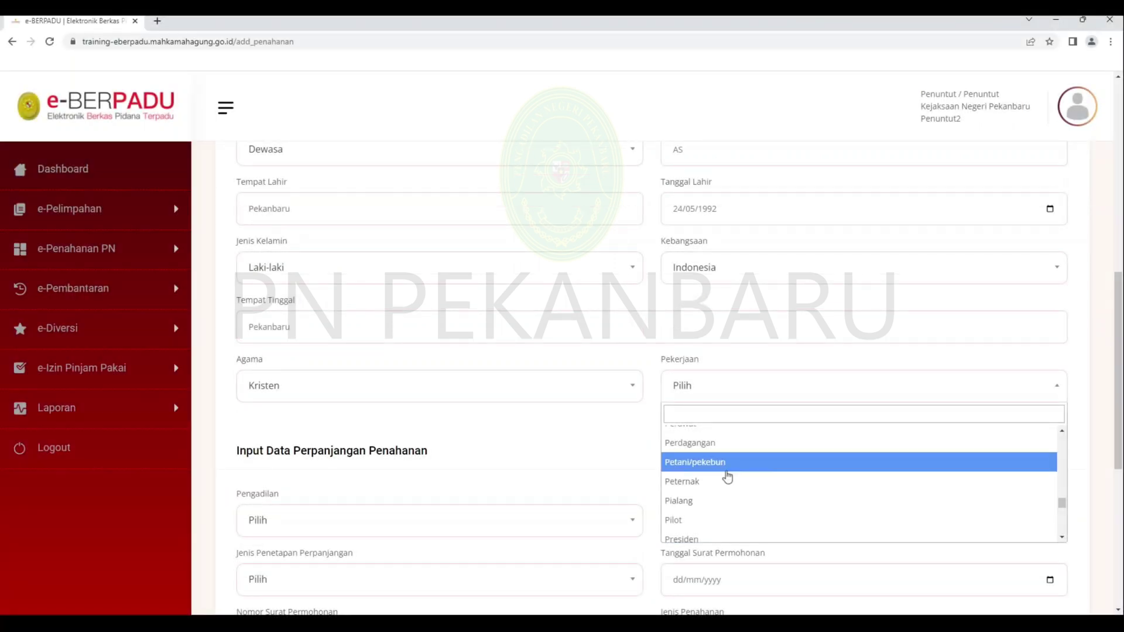
{"action": "left_click", "coordinate": [727, 473]}
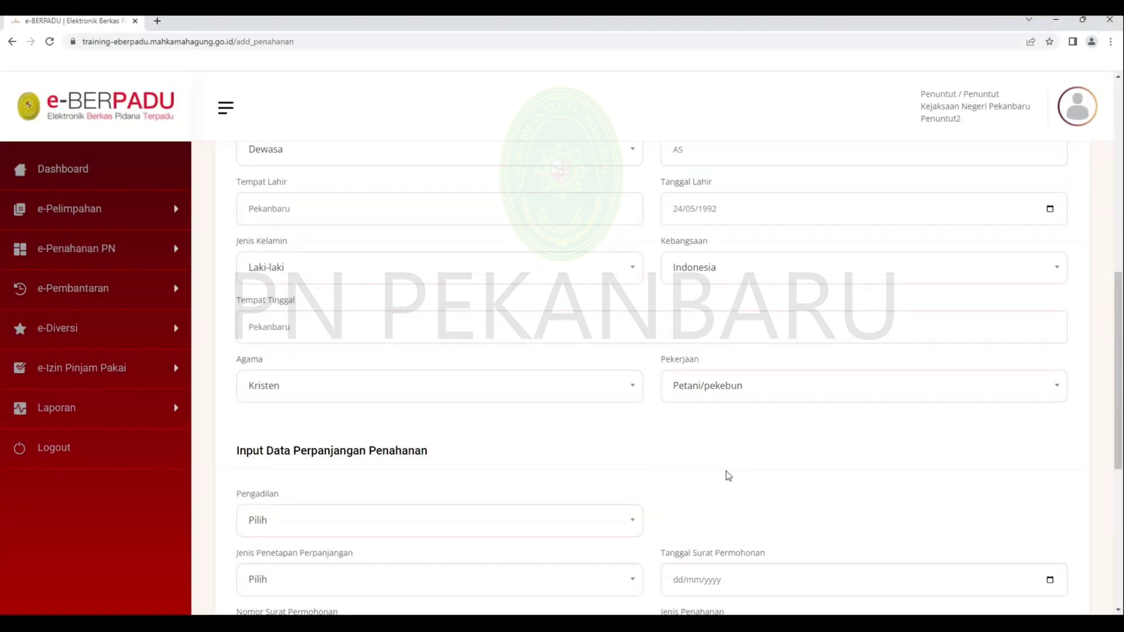
- Choose PENGADILAN NEGERI PEKANBARU and the Pasal 25 AYAT 2 extension type
{"action": "scroll", "coordinate": [445, 454], "scroll_direction": "down", "scroll_amount": 1}
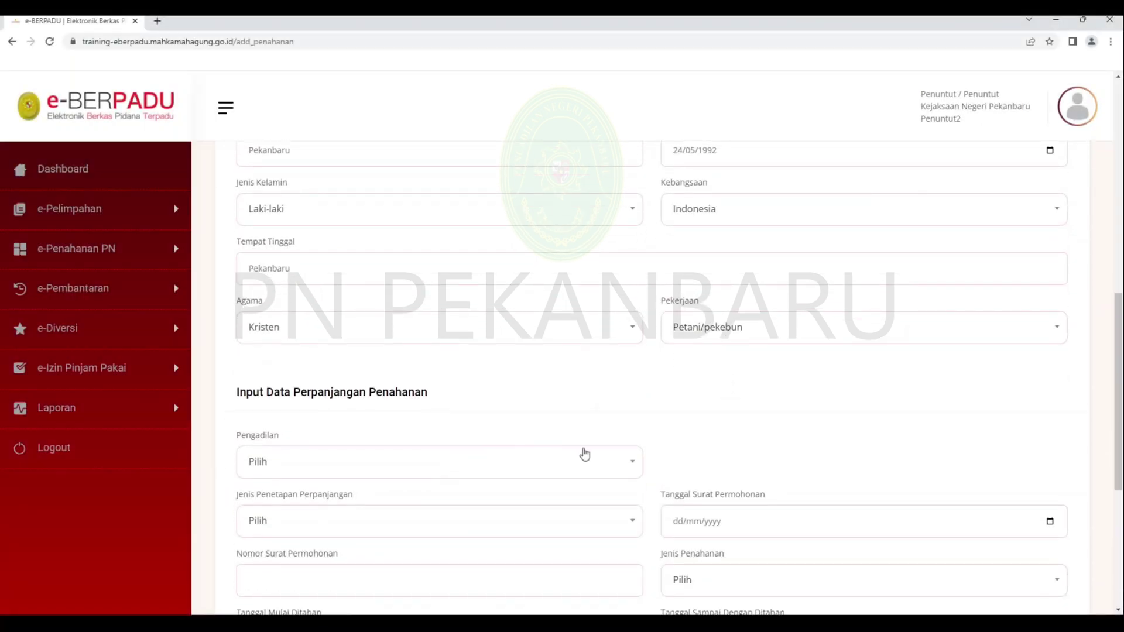
{"action": "scroll", "coordinate": [644, 416], "scroll_direction": "down", "scroll_amount": 2}
{"action": "left_click", "coordinate": [625, 351]}
{"action": "left_click", "coordinate": [603, 412]}
{"action": "left_click", "coordinate": [602, 405]}
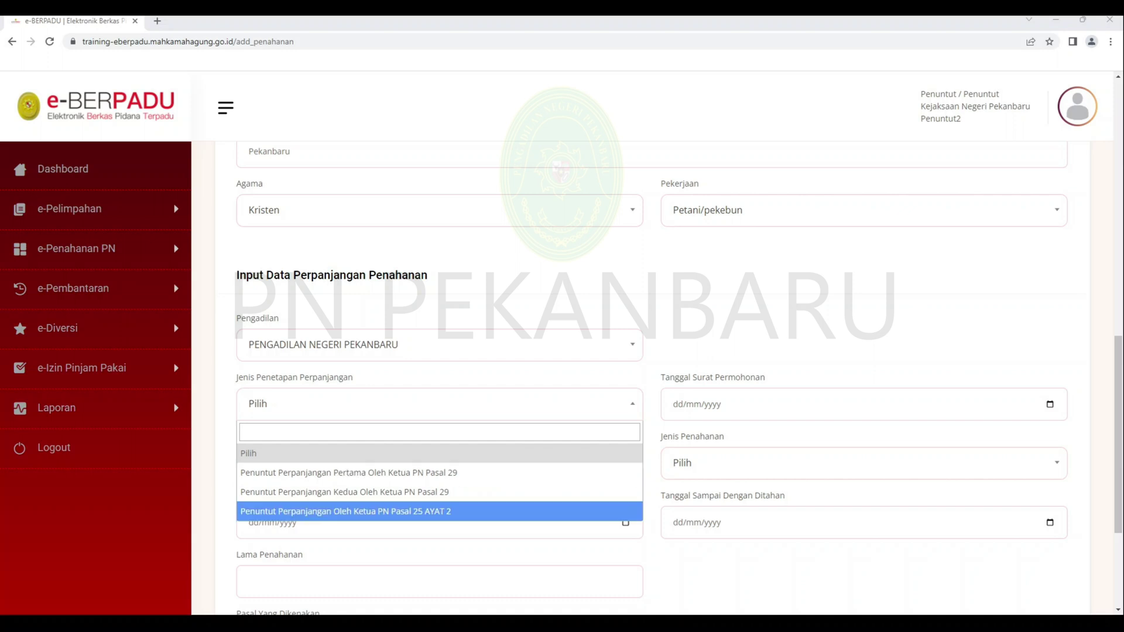
{"action": "left_click", "coordinate": [451, 512]}
- Enter request letter date 10/10/2022 and the charged Pasal, then advance to detention history
{"action": "left_click", "coordinate": [716, 417]}
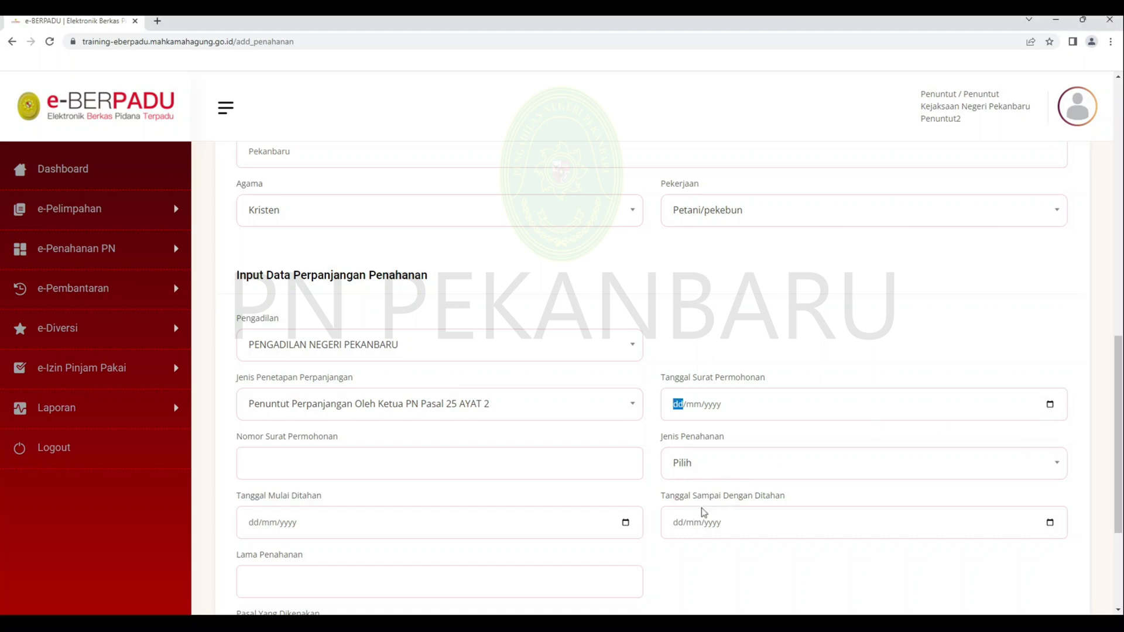
{"action": "type", "text": "10102022"}
{"action": "left_click", "coordinate": [499, 462]}
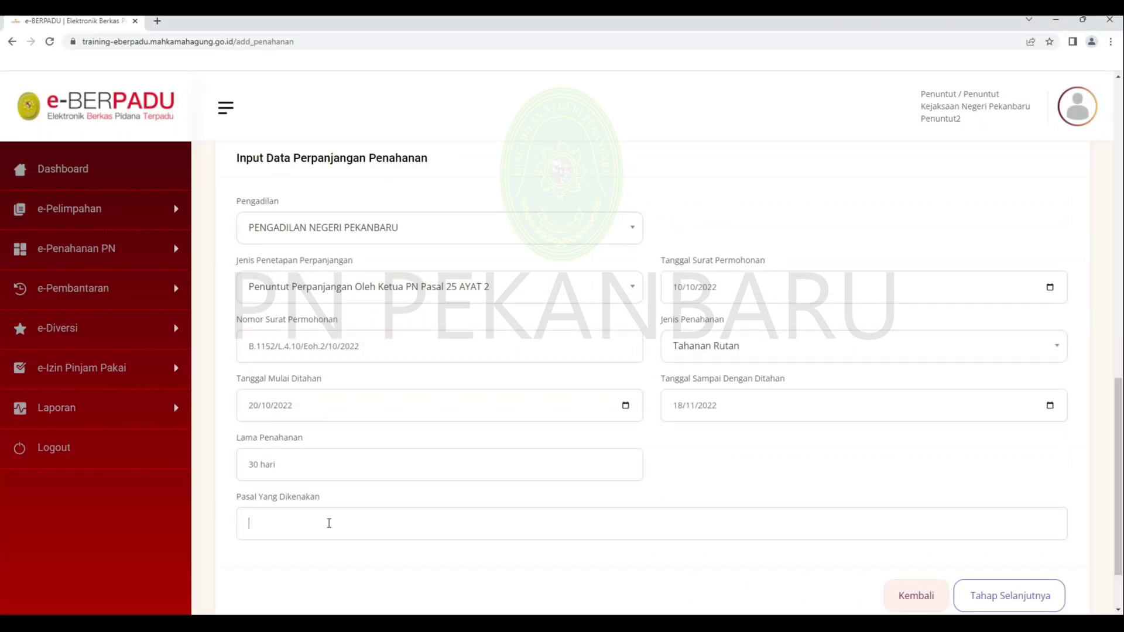
{"action": "type", "text": "Pasal 114 UU No.35 Th.2009 Tentang Narkotika"}
{"action": "scroll", "coordinate": [801, 555], "scroll_direction": "down", "scroll_amount": 1}
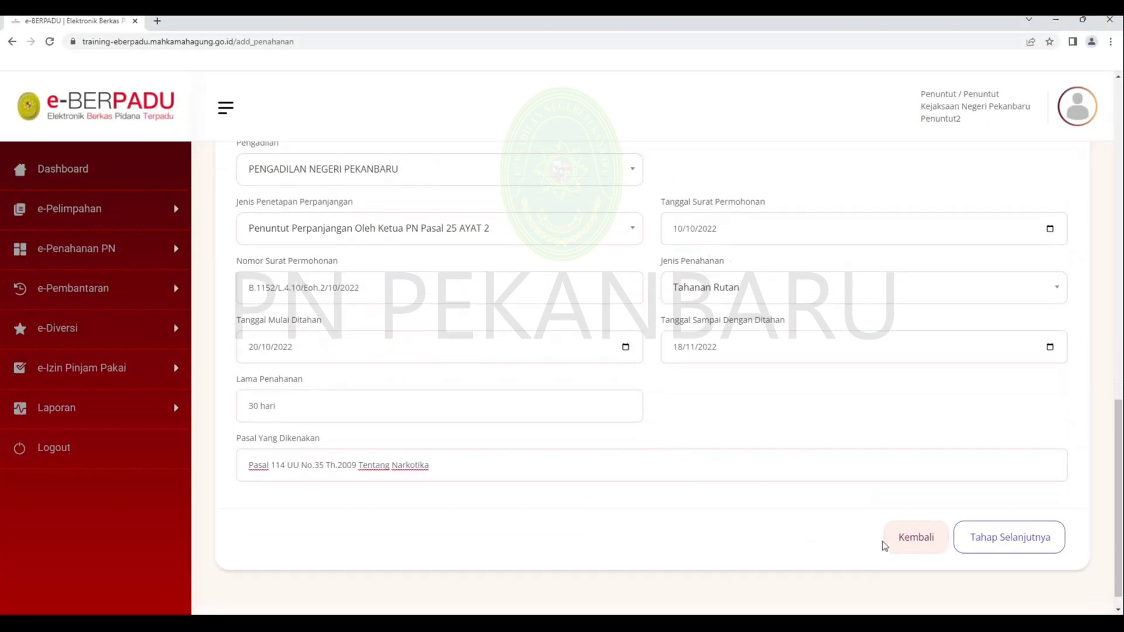
{"action": "left_click", "coordinate": [979, 556]}
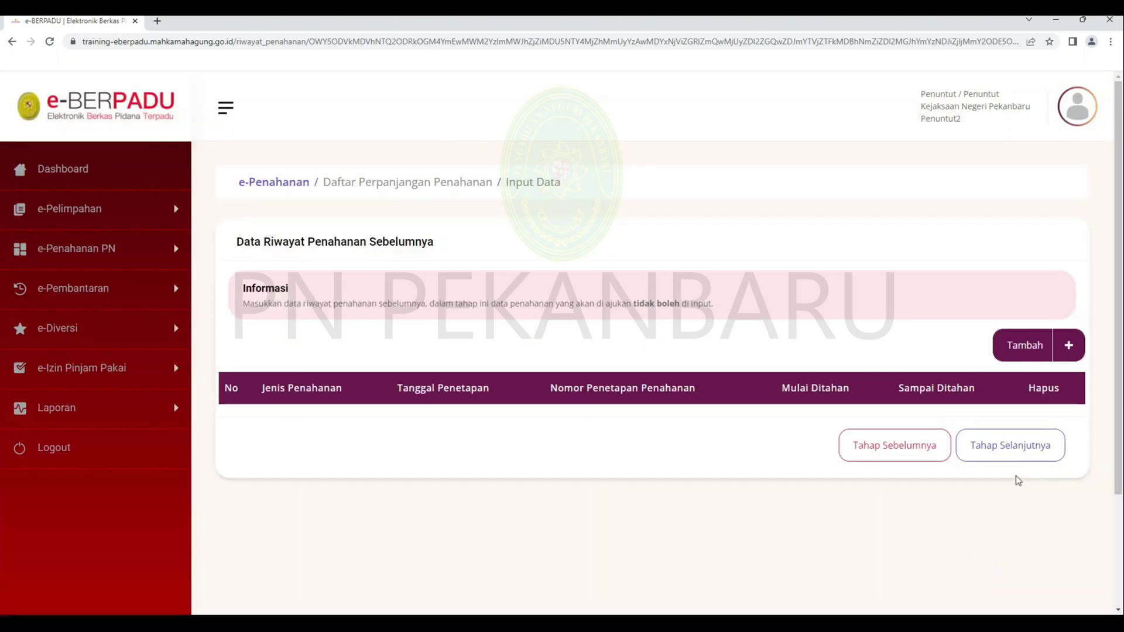
{"action": "left_click", "coordinate": [1038, 362]}
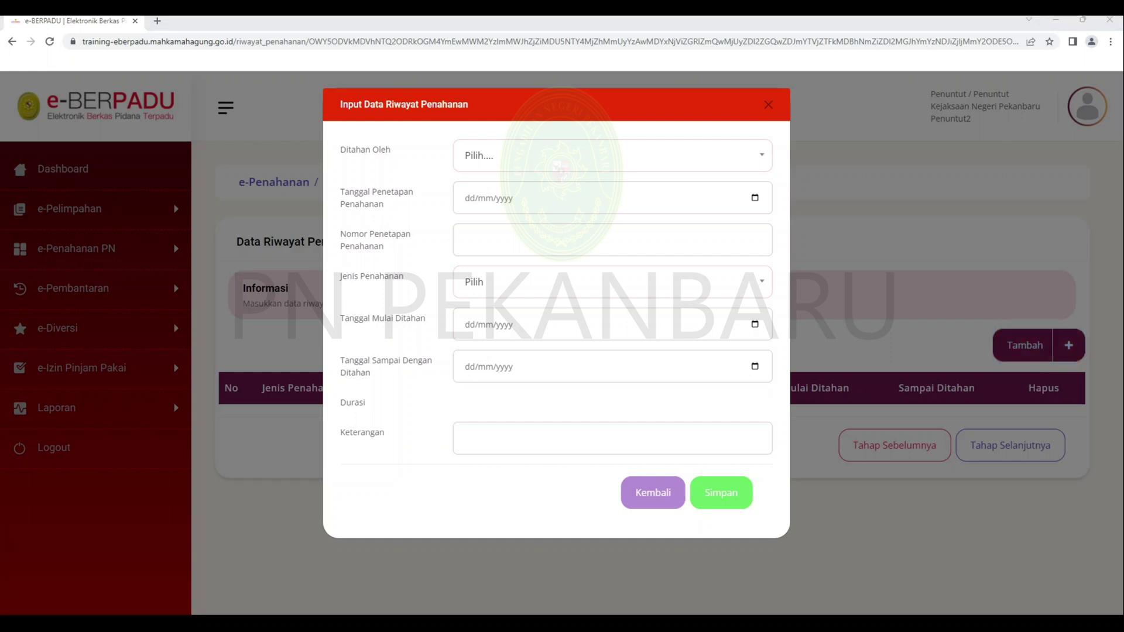
{"action": "left_click", "coordinate": [655, 167]}
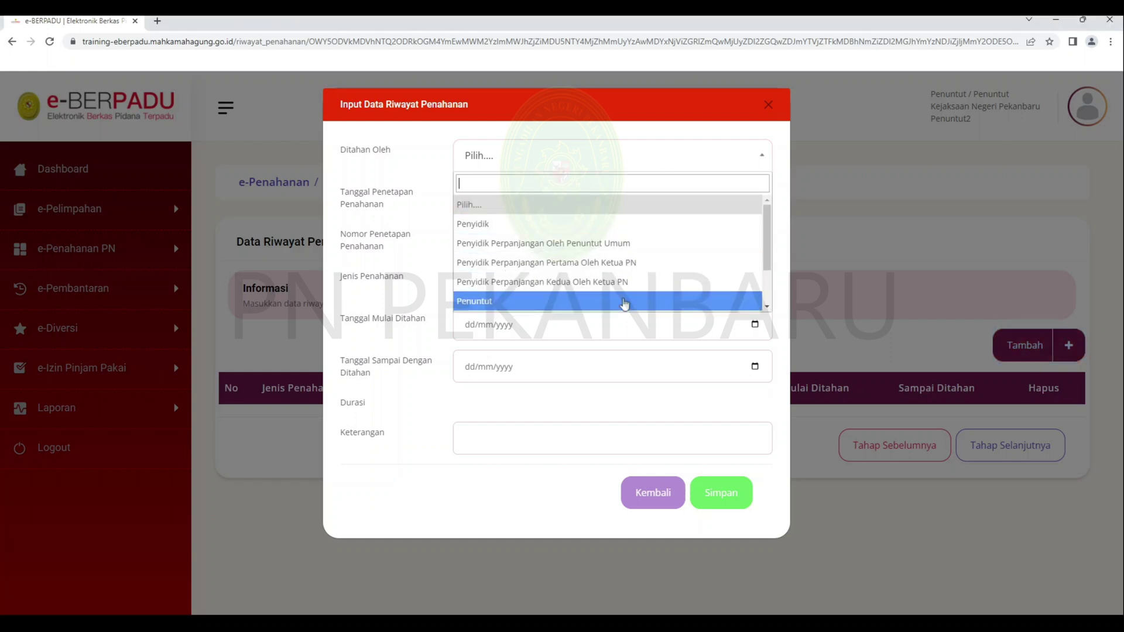
{"action": "left_click", "coordinate": [624, 302]}
{"action": "left_click", "coordinate": [740, 210]}
{"action": "type", "text": "12/09/2022"}
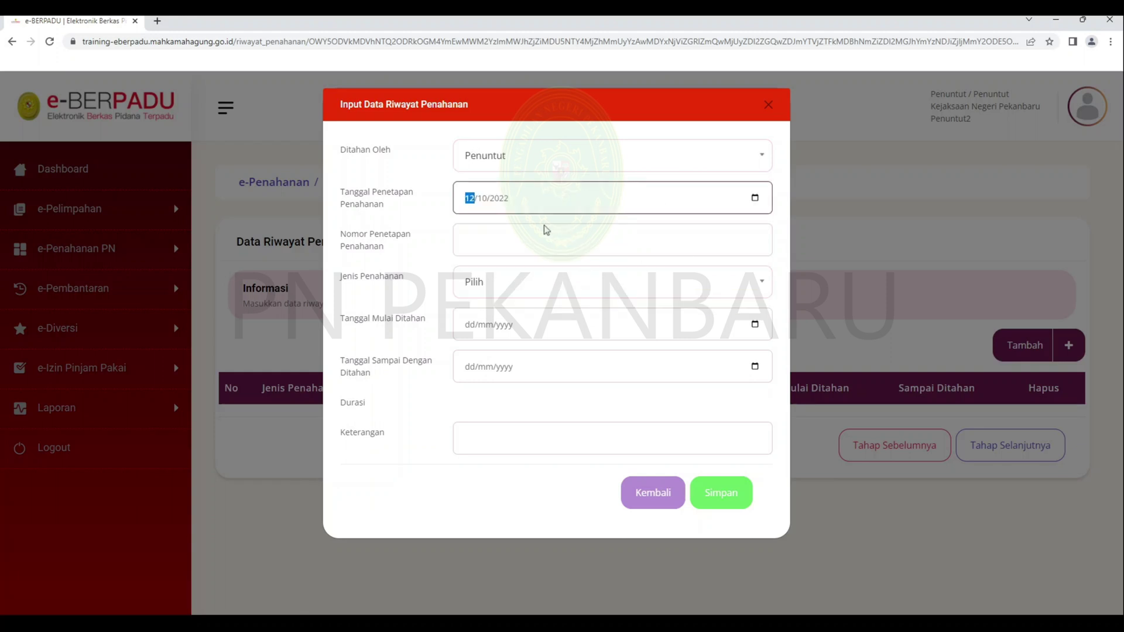
{"action": "type", "text": "30"}
{"action": "left_click", "coordinate": [567, 248]}
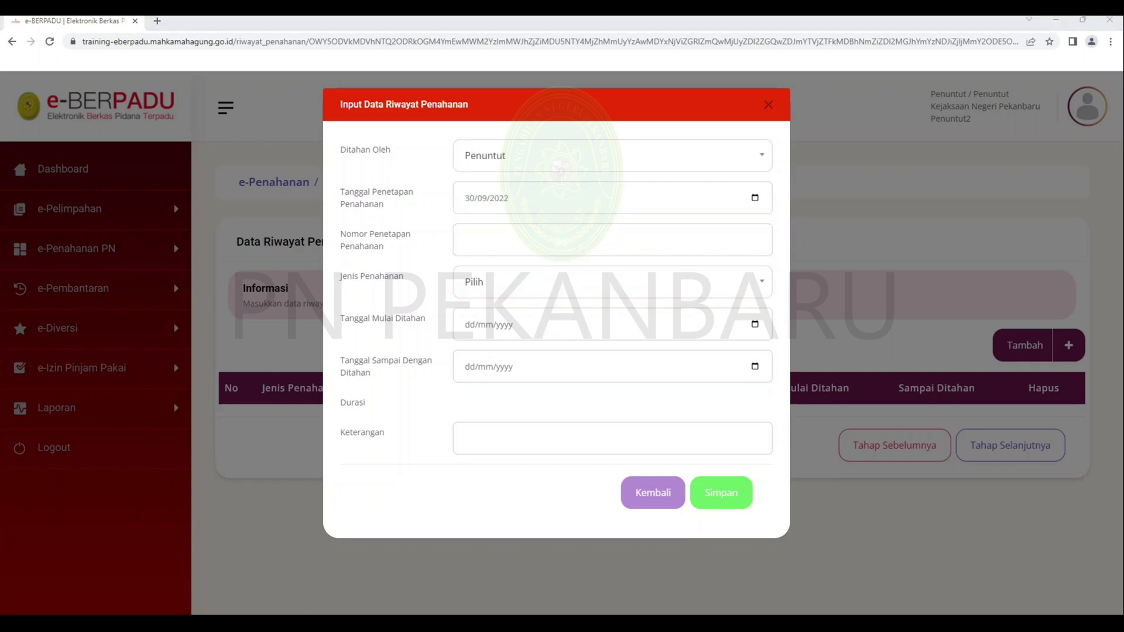
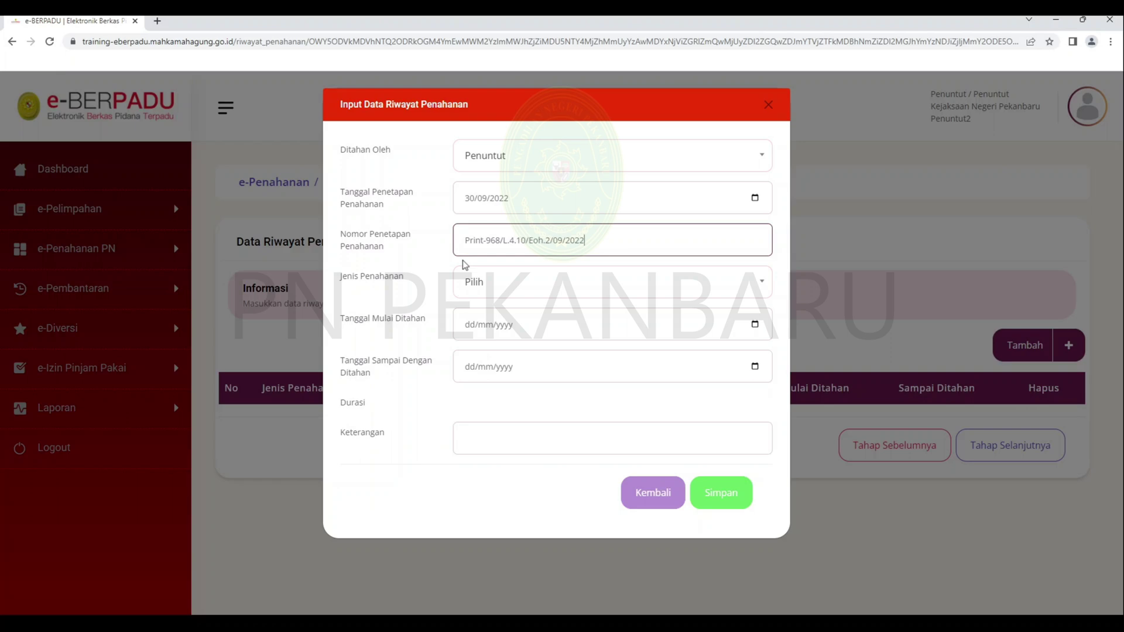
- Set the record's type to Tahanan Rutan, save it, and continue to document upload
{"action": "left_click", "coordinate": [715, 283]}
{"action": "left_click", "coordinate": [665, 383]}
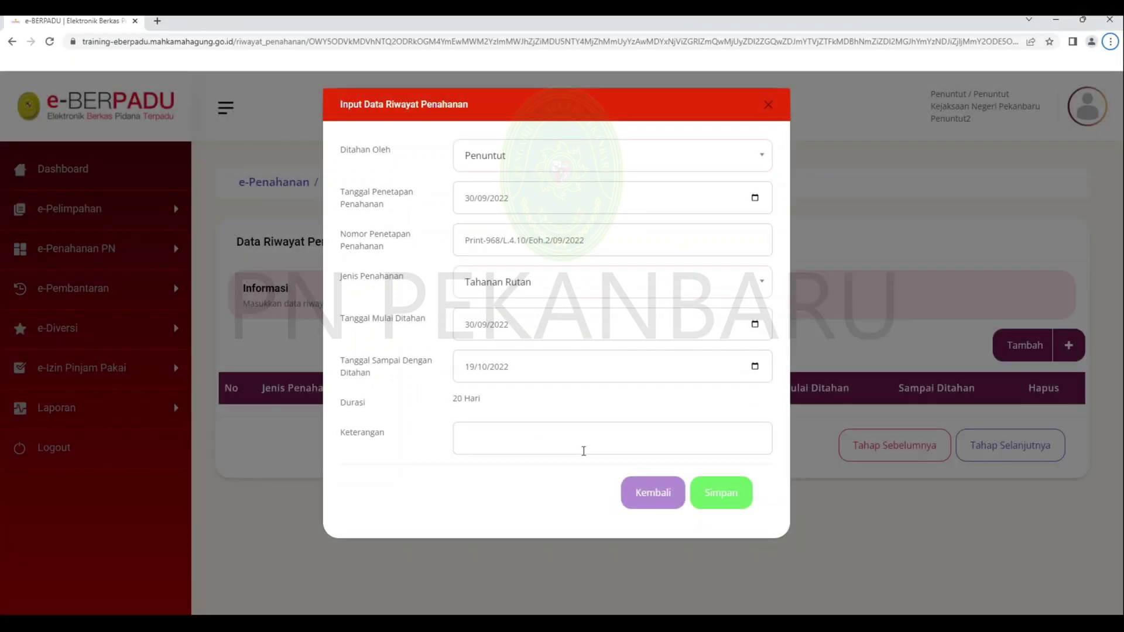
{"action": "left_click", "coordinate": [584, 450]}
{"action": "left_click", "coordinate": [722, 495]}
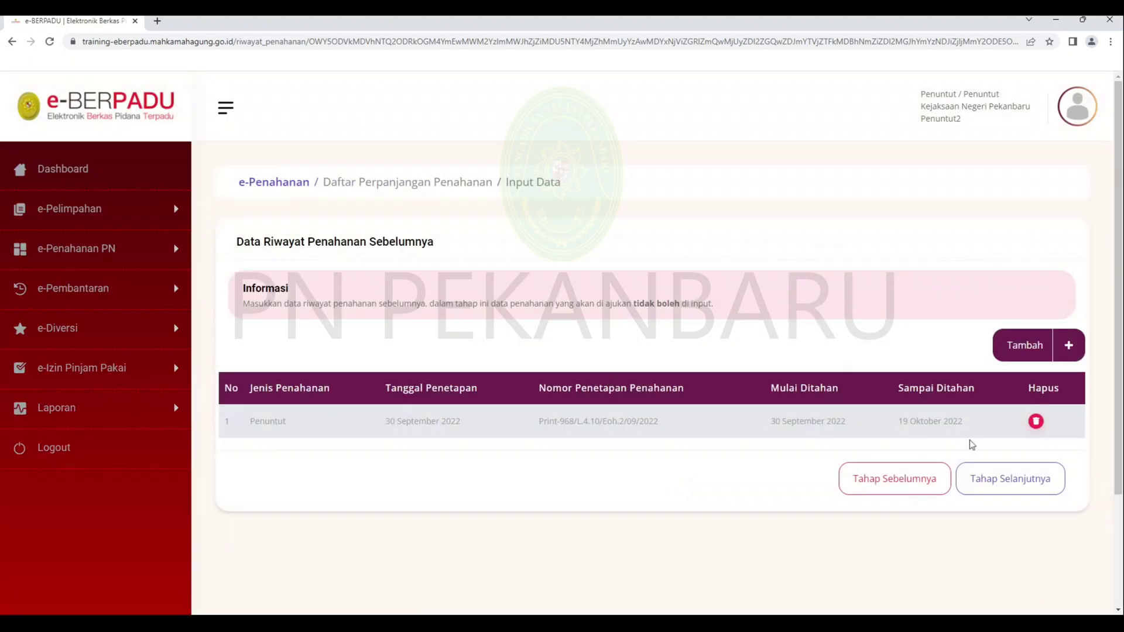
{"action": "left_click", "coordinate": [999, 491]}
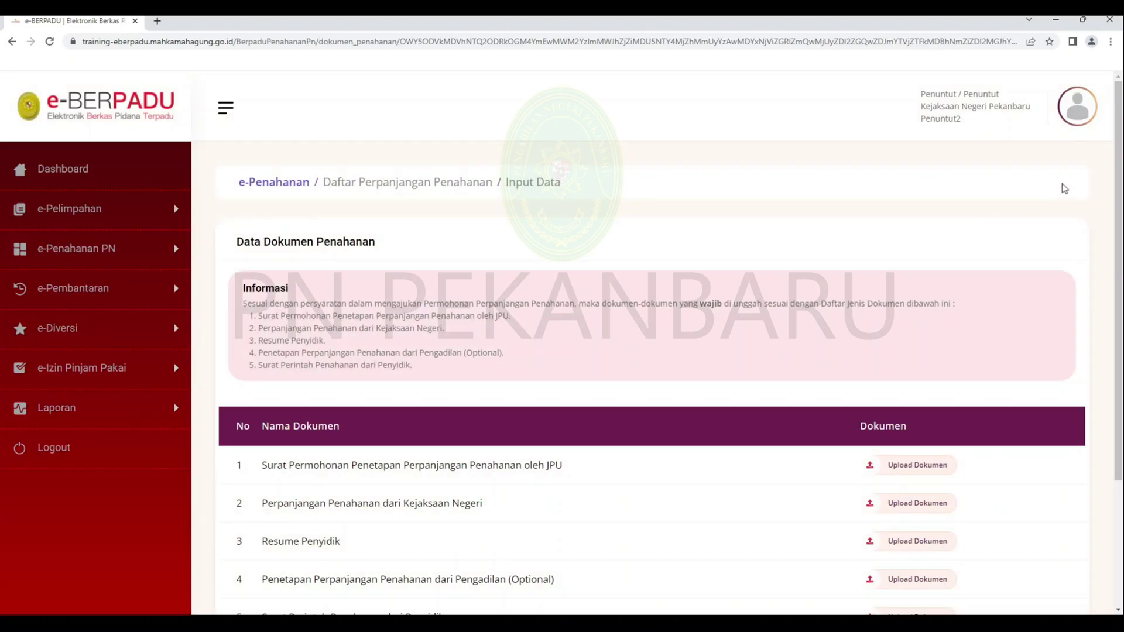
- Upload the JPU request letter, Kejaksaan Negeri extension and Resume Penyidik documents
{"action": "scroll", "coordinate": [999, 496], "scroll_direction": "down", "scroll_amount": 2}
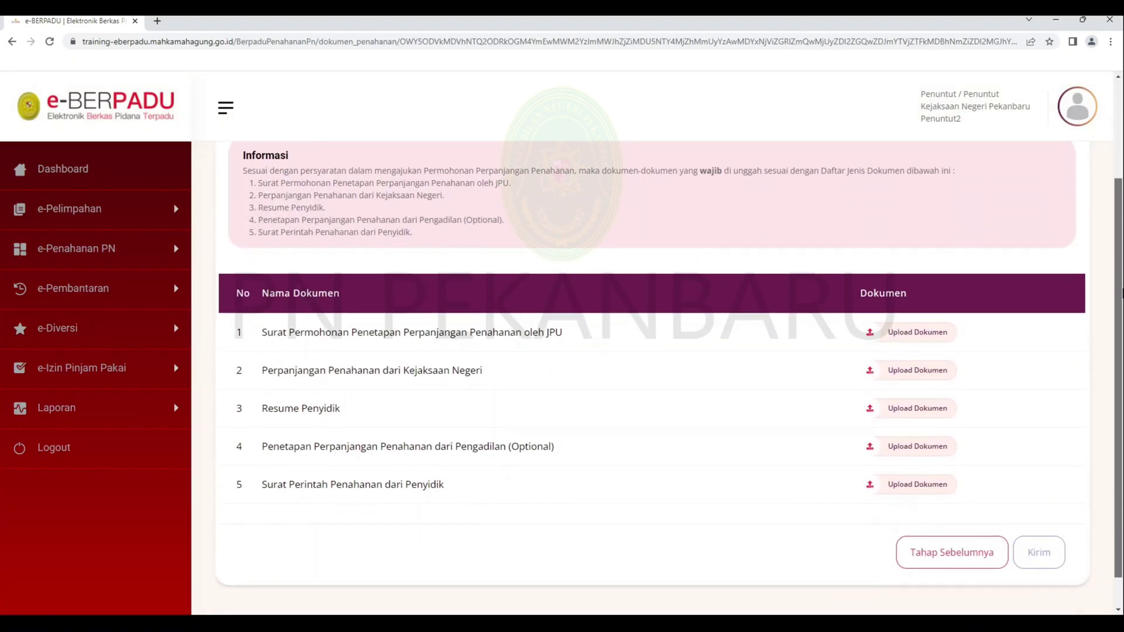
{"action": "left_click", "coordinate": [917, 325]}
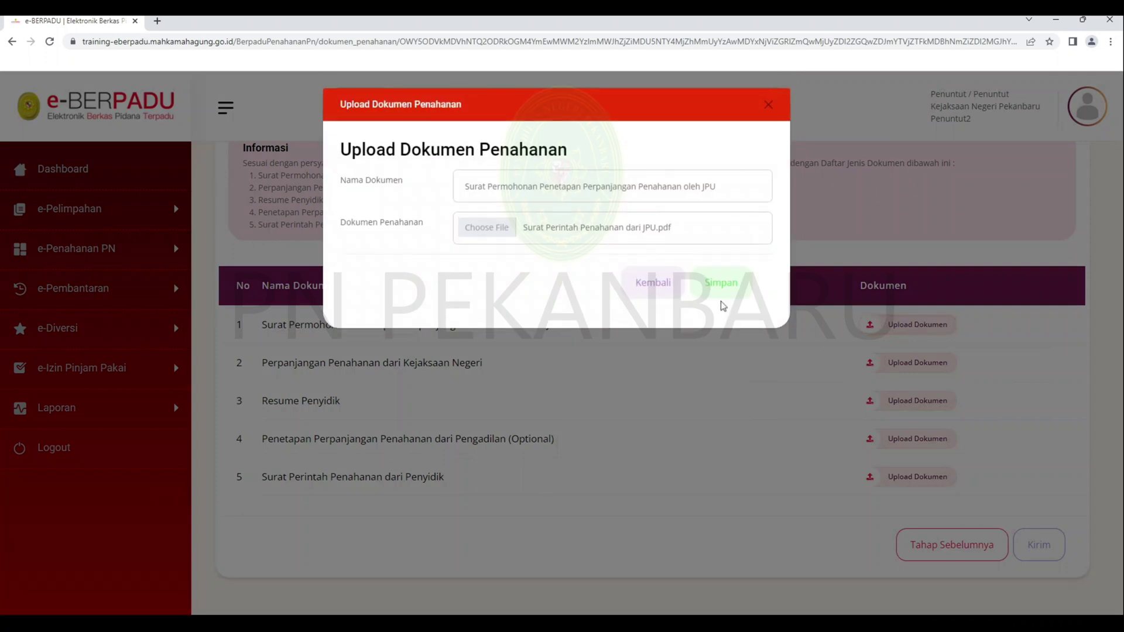
{"action": "left_click", "coordinate": [683, 229]}
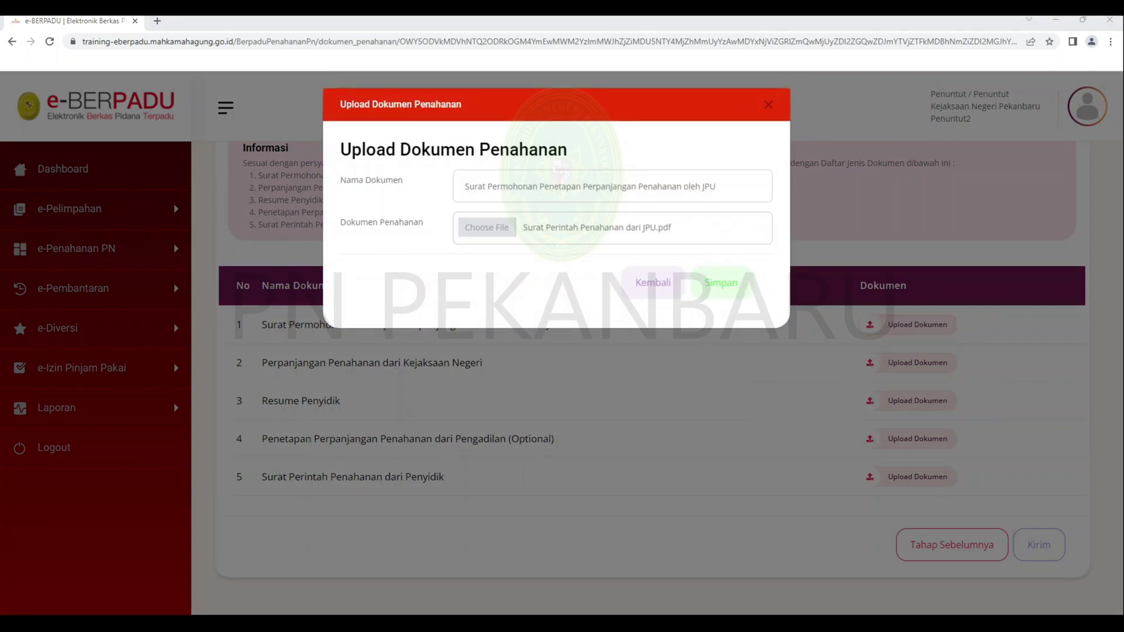
{"action": "left_click", "coordinate": [724, 282]}
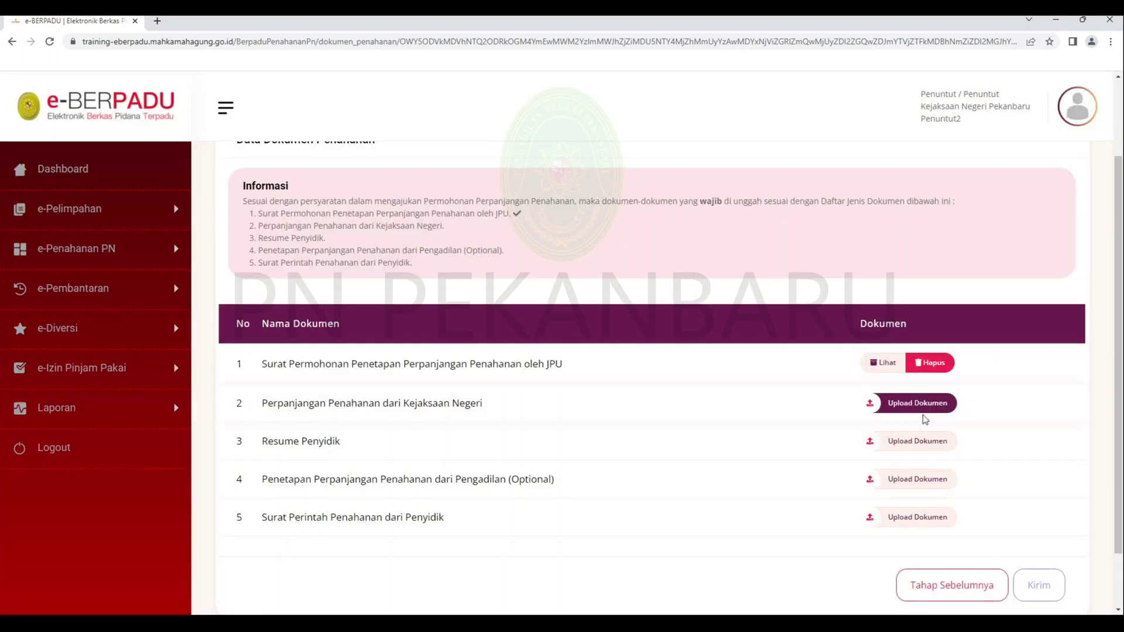
{"action": "left_click", "coordinate": [923, 410]}
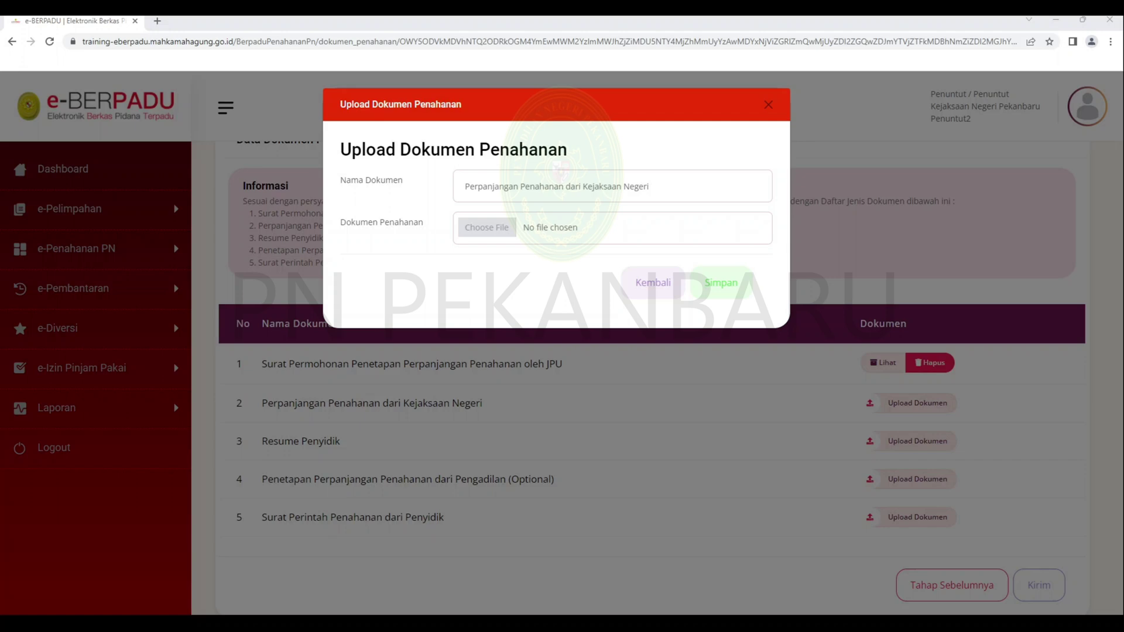
{"action": "left_click", "coordinate": [722, 282]}
{"action": "left_click", "coordinate": [878, 443]}
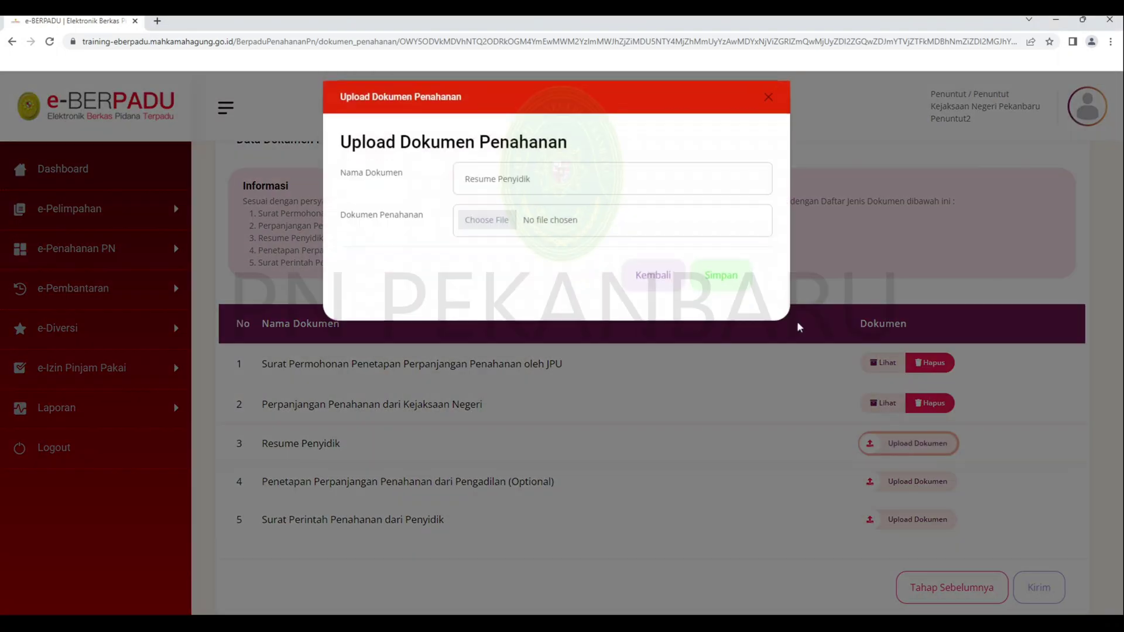
{"action": "left_click", "coordinate": [721, 282]}
- Upload the court determination and the investigator's detention warrant documents
{"action": "left_click", "coordinate": [878, 484]}
{"action": "left_click", "coordinate": [486, 226]}
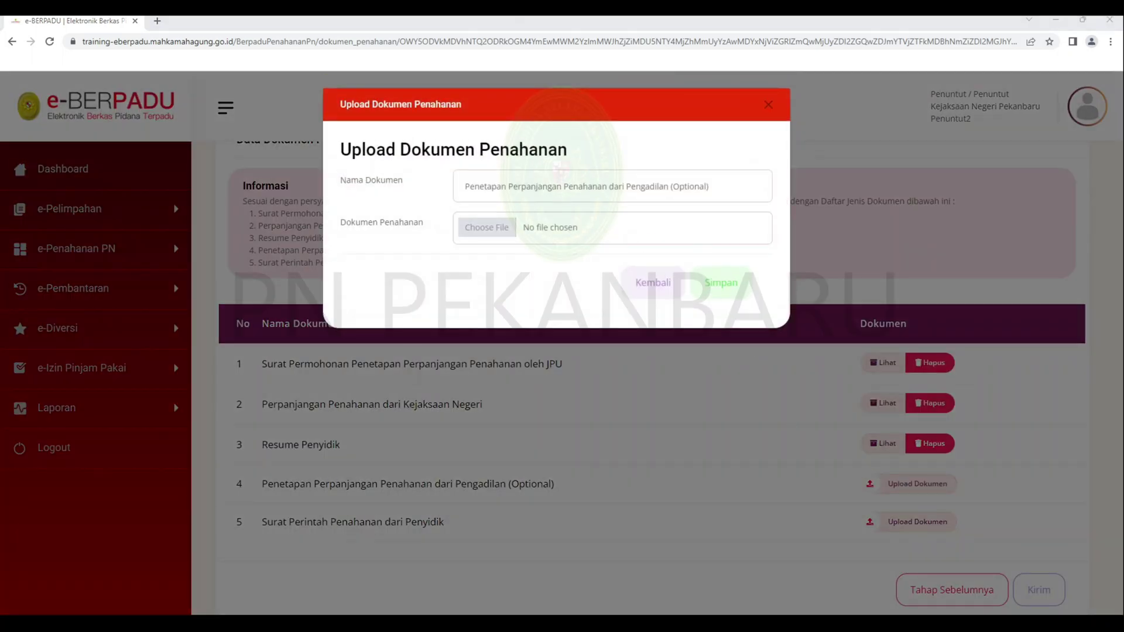
{"action": "left_click", "coordinate": [721, 282]}
{"action": "left_click", "coordinate": [917, 521]}
{"action": "left_click", "coordinate": [486, 226]}
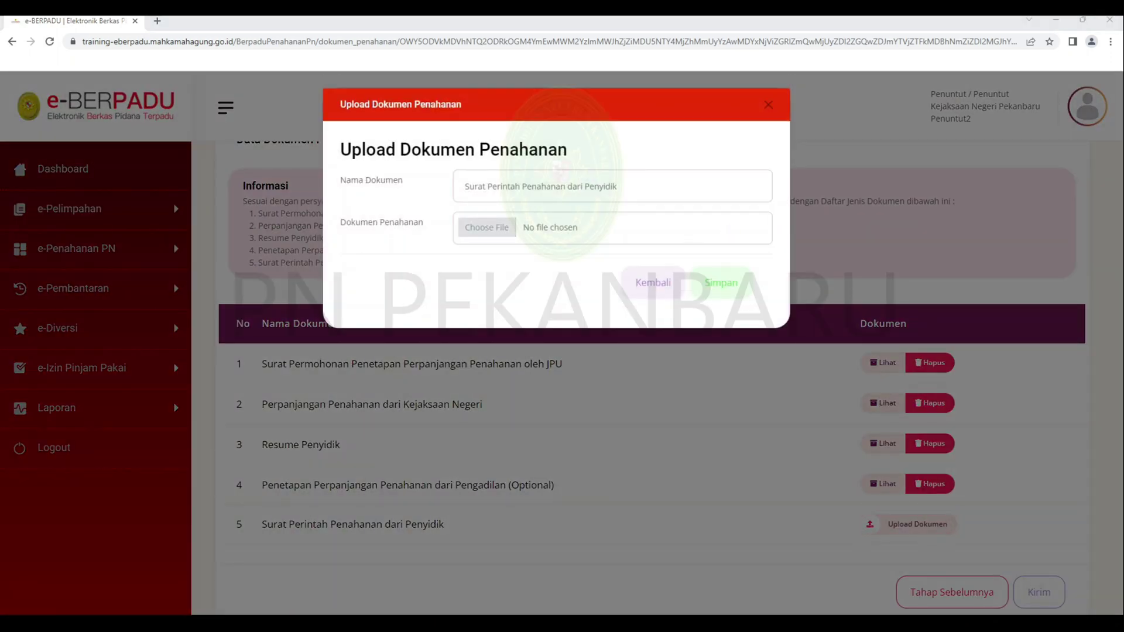
{"action": "key", "text": "Return"}
{"action": "left_click", "coordinate": [731, 274]}
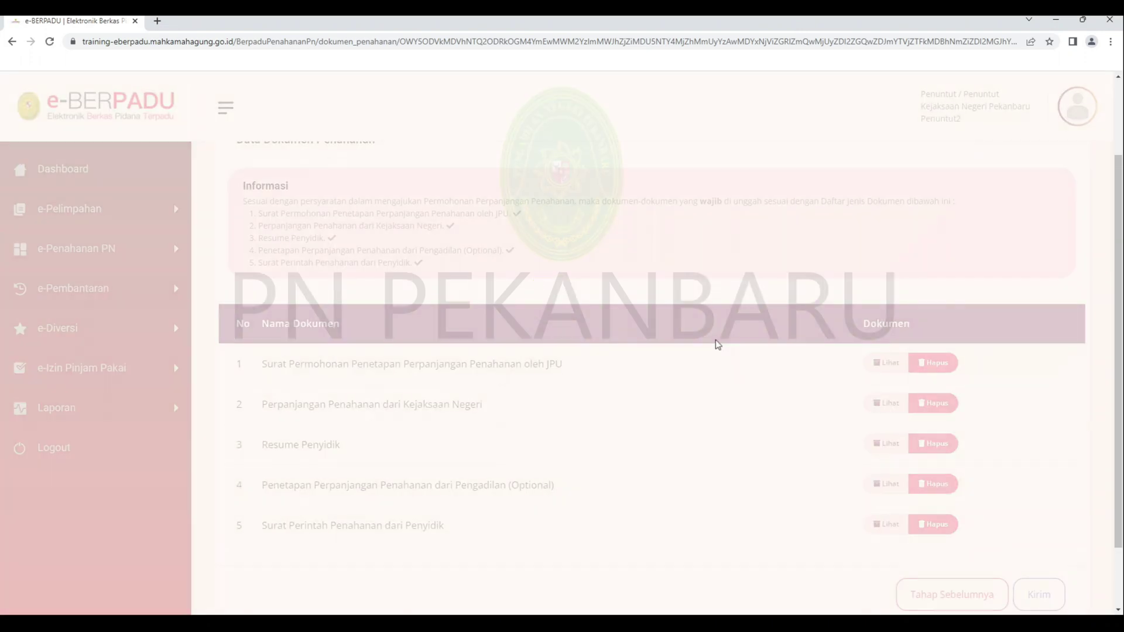
- Submit the extension request, then enter the court clerk account's login e-mail
{"action": "scroll", "coordinate": [1001, 556], "scroll_direction": "down", "scroll_amount": 1}
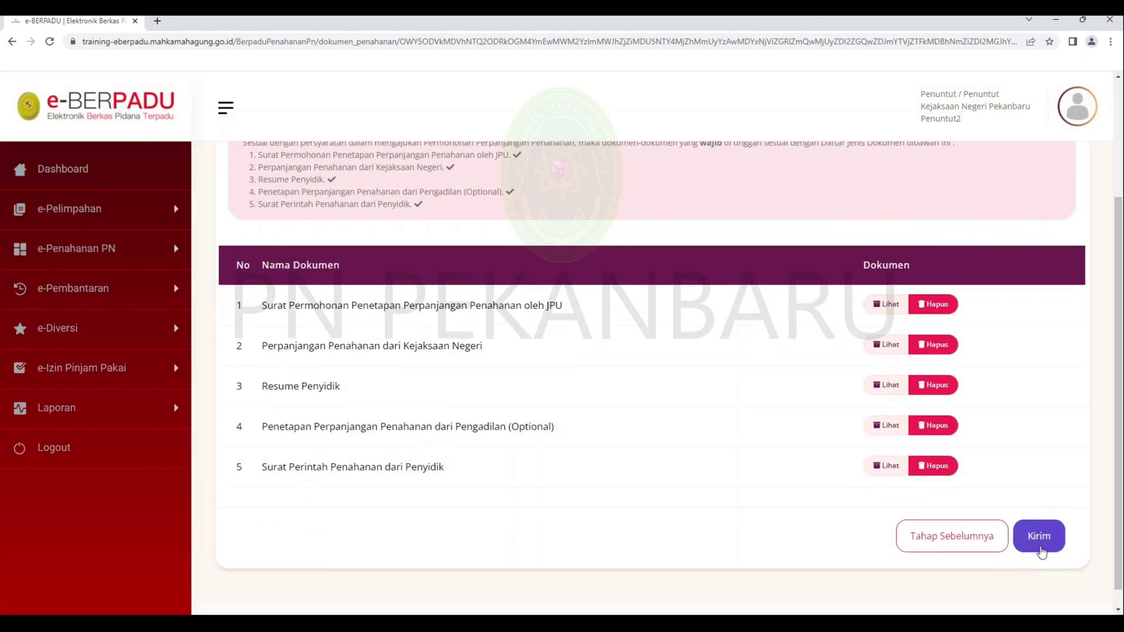
{"action": "left_click", "coordinate": [1040, 539]}
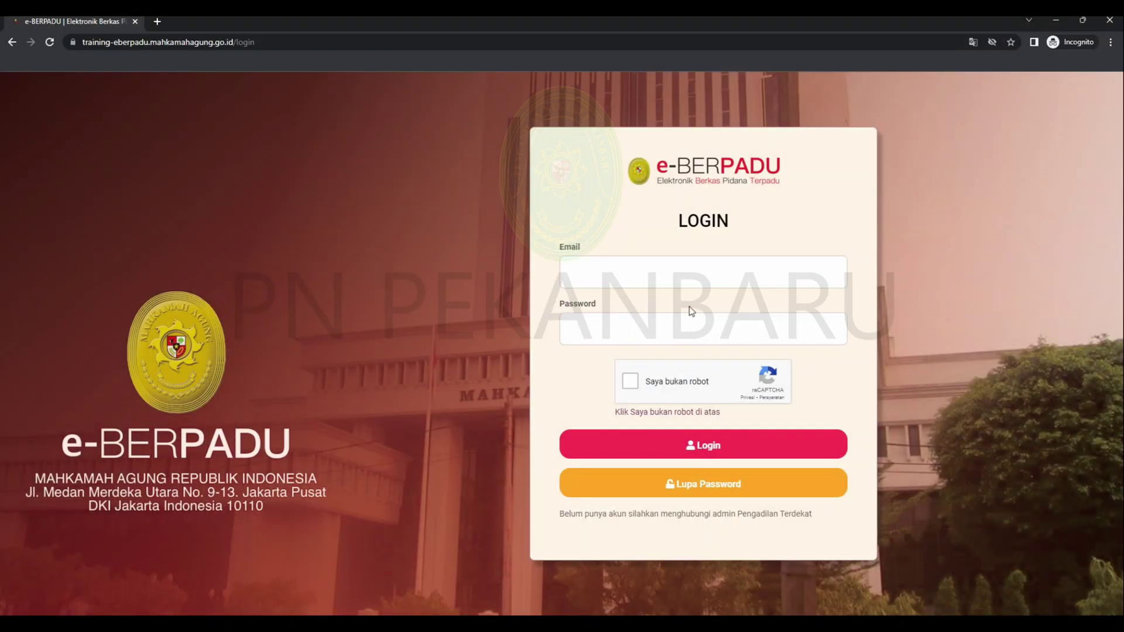
{"action": "left_click", "coordinate": [694, 273]}
- Enter the clerk password, solve the traffic-light reCAPTCHA, and log in as Panitera Muda Pidana
{"action": "left_click", "coordinate": [653, 318]}
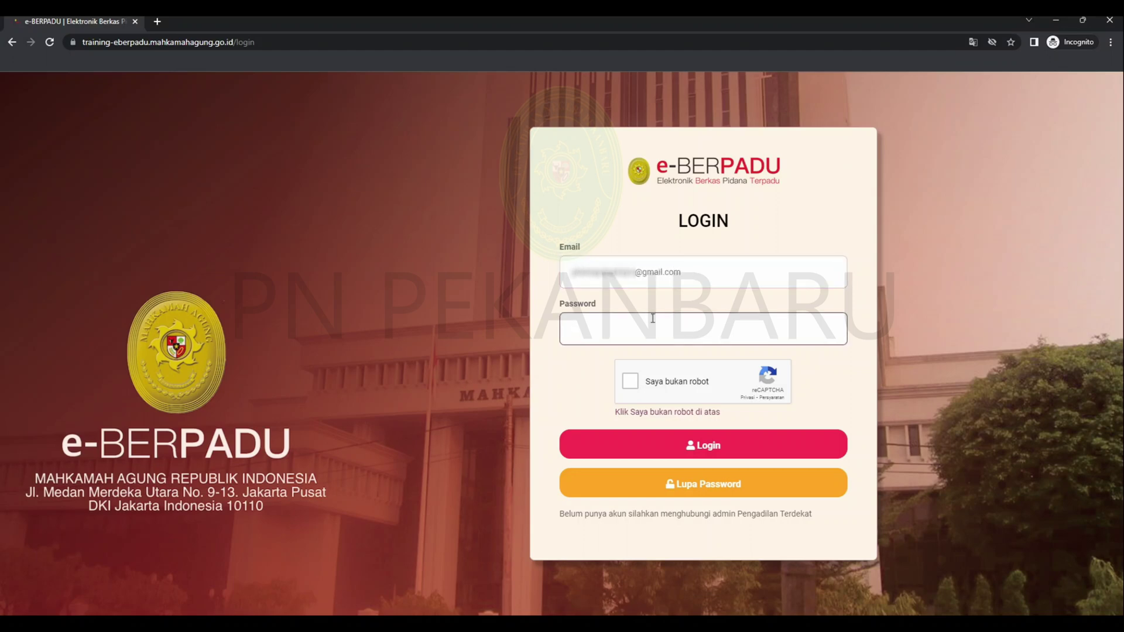
{"action": "left_click", "coordinate": [642, 386]}
{"action": "left_click", "coordinate": [528, 313]}
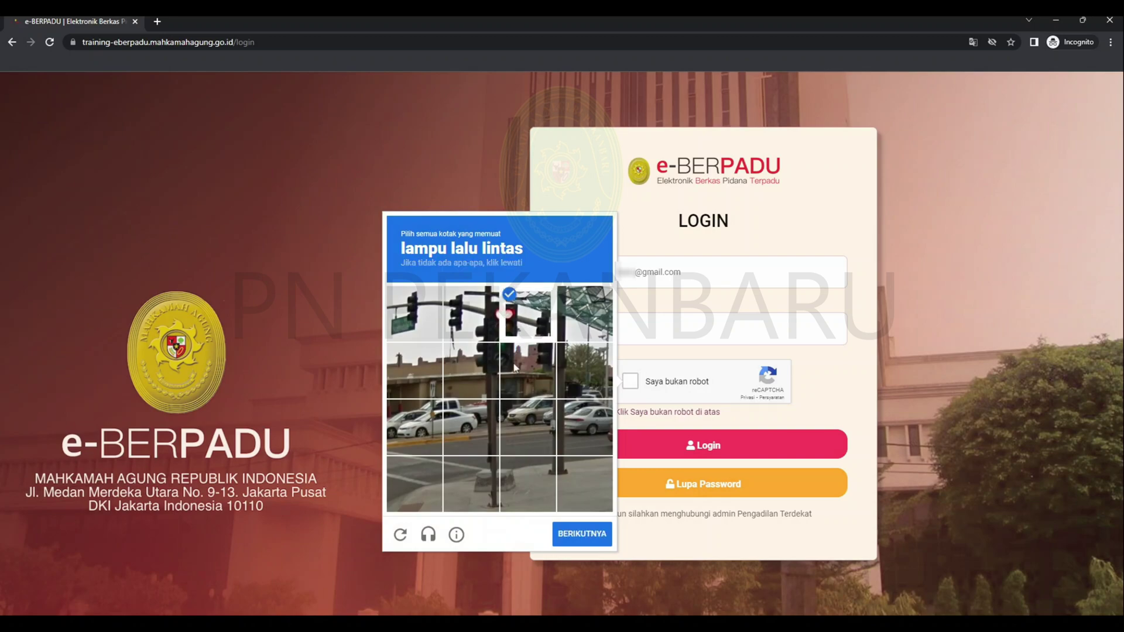
{"action": "left_click", "coordinate": [527, 370]}
{"action": "left_click", "coordinate": [471, 314]}
{"action": "left_click", "coordinate": [471, 371]}
{"action": "left_click", "coordinate": [414, 313]}
{"action": "left_click", "coordinate": [589, 532]}
{"action": "left_click", "coordinate": [471, 428]}
{"action": "left_click", "coordinate": [471, 370]}
{"action": "left_click", "coordinate": [528, 370]}
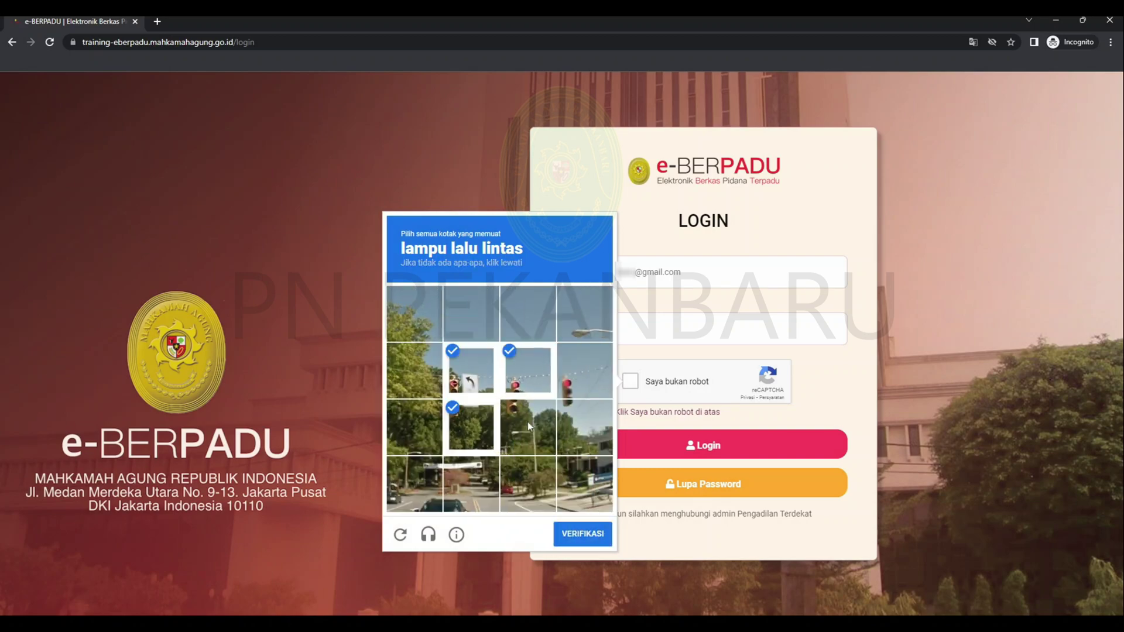
{"action": "left_click", "coordinate": [528, 427]}
{"action": "left_click", "coordinate": [584, 370]}
{"action": "left_click", "coordinate": [584, 428]}
{"action": "left_click", "coordinate": [585, 534]}
{"action": "left_click", "coordinate": [612, 444]}
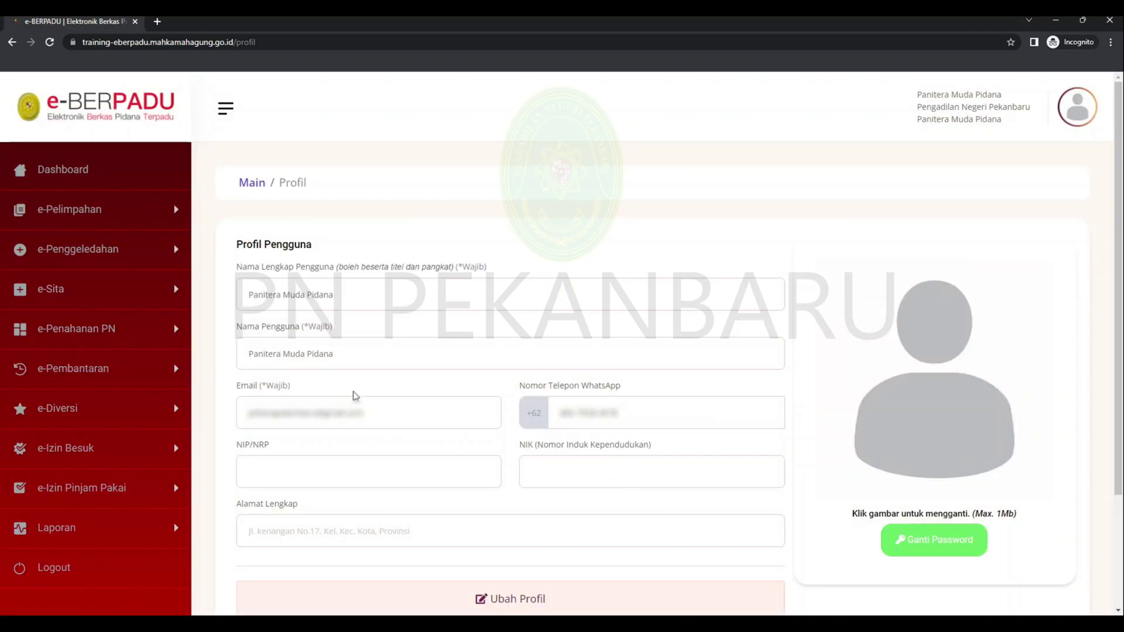
- Open e-Penahanan PN > Pengajuan to list the pending detention extension requests
{"action": "left_click", "coordinate": [135, 325]}
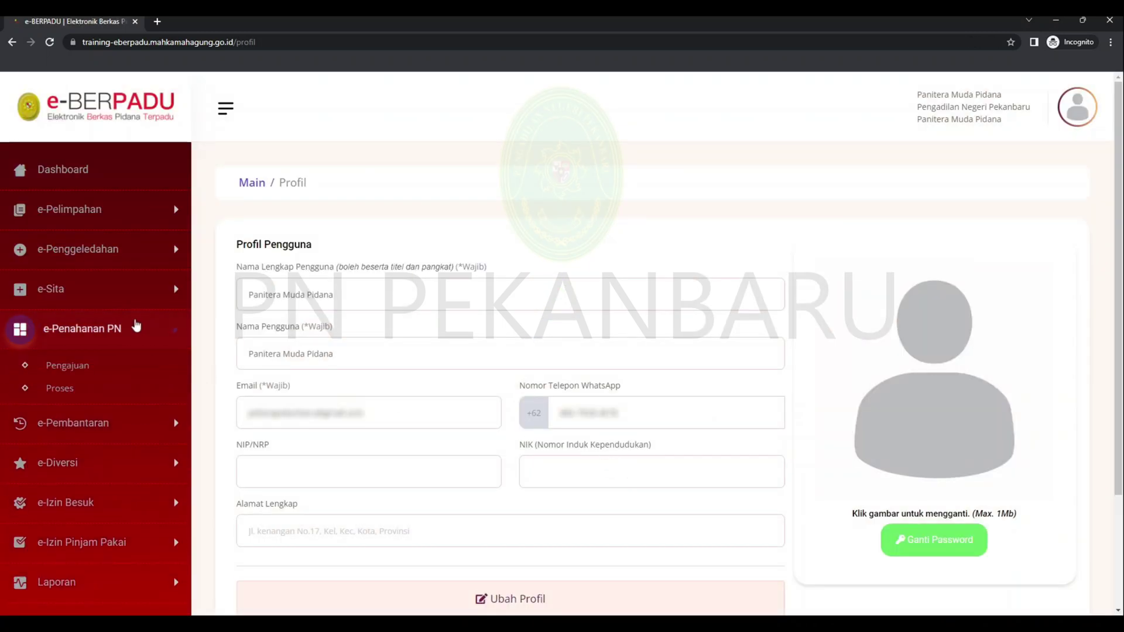
{"action": "left_click", "coordinate": [139, 367]}
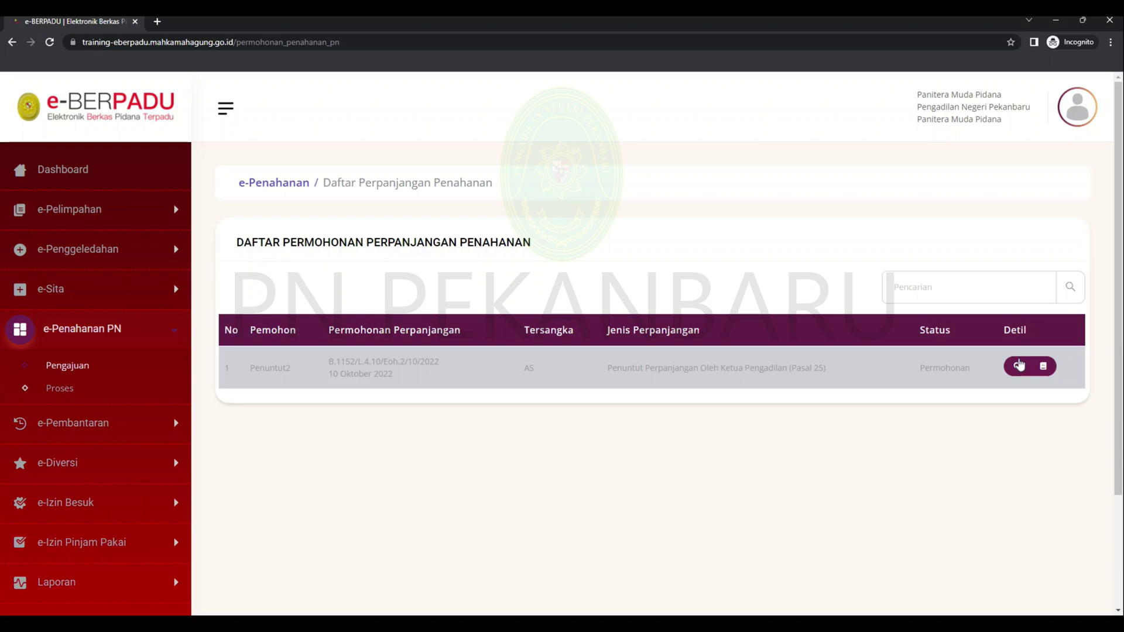
{"action": "left_click", "coordinate": [1019, 365]}
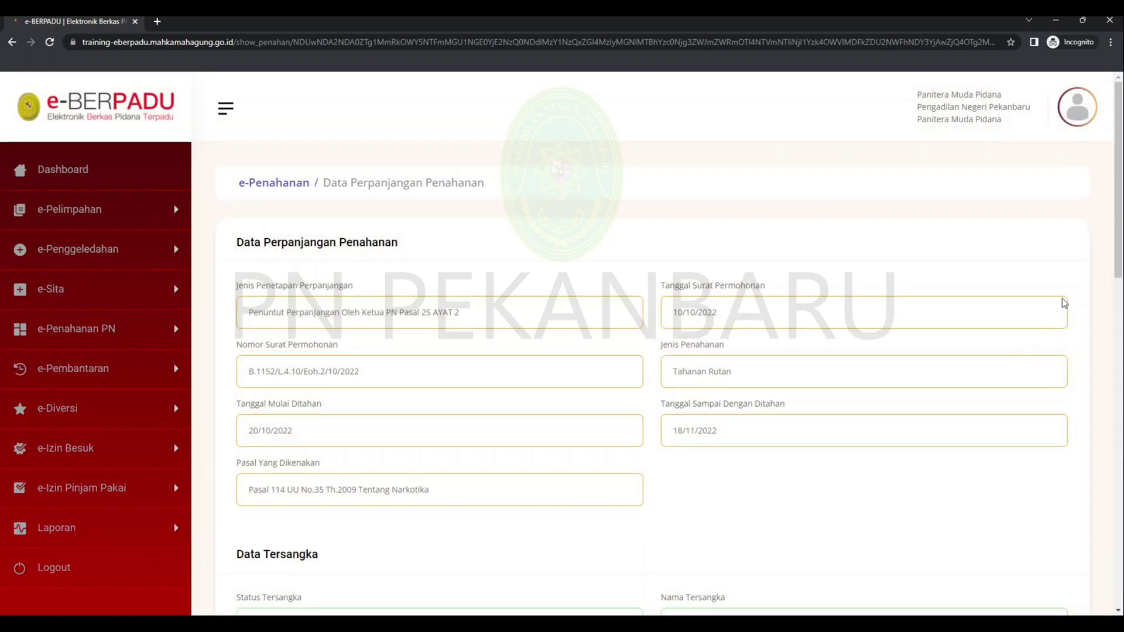
{"action": "scroll", "coordinate": [1111, 253], "scroll_direction": "down", "scroll_amount": 2}
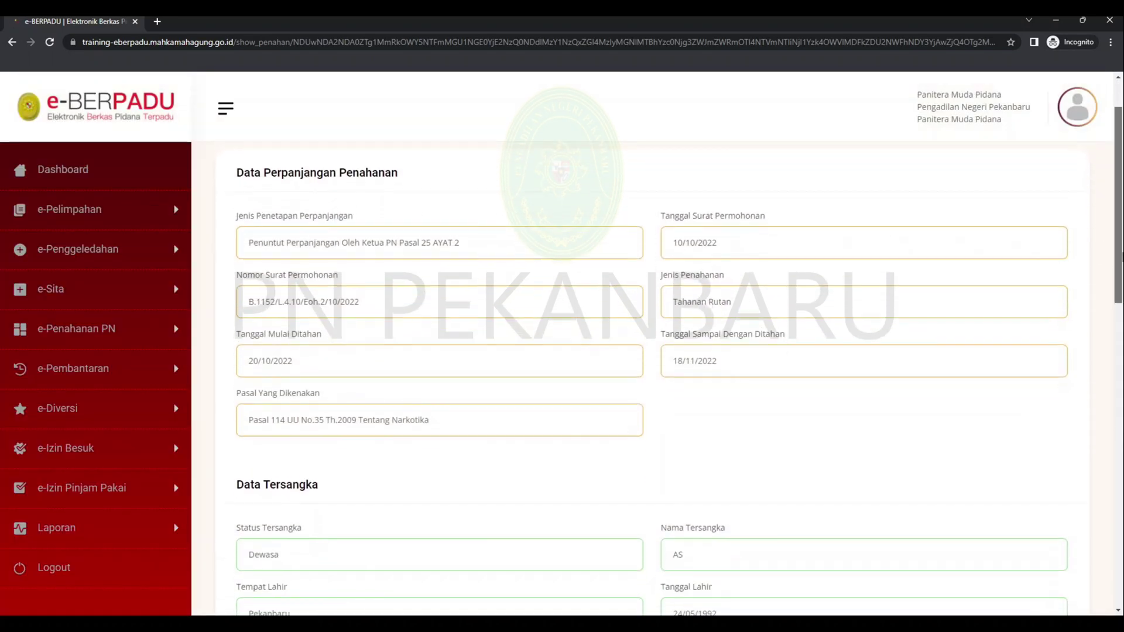
{"action": "scroll", "coordinate": [679, 348], "scroll_direction": "down", "scroll_amount": 3}
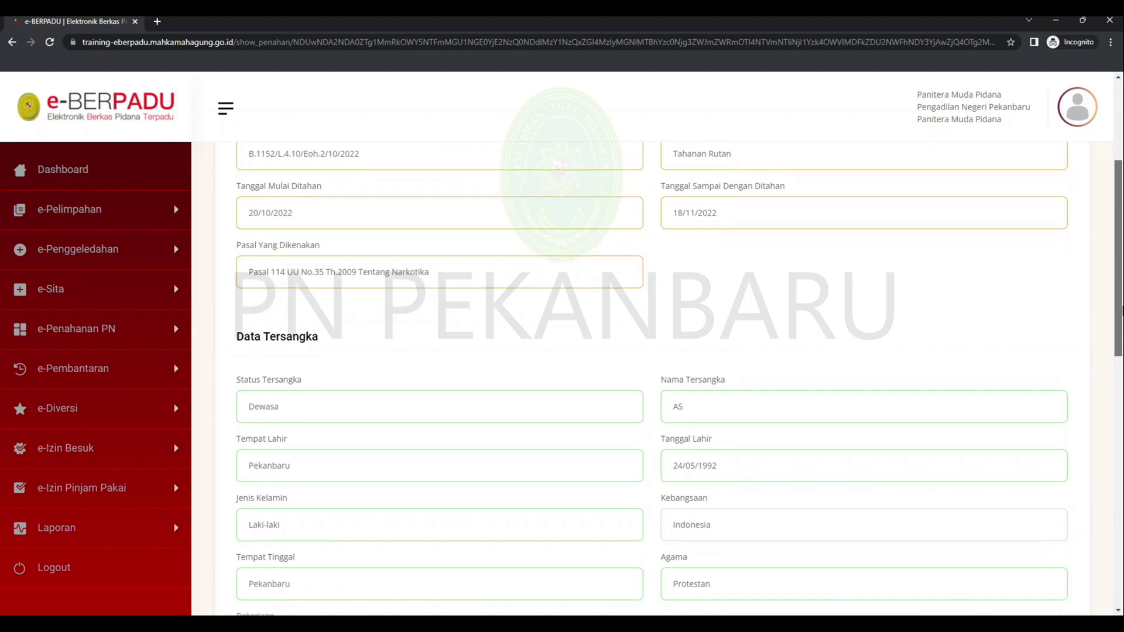
{"action": "left_click_drag", "start_coordinate": [1120, 331], "coordinate": [1112, 563]}
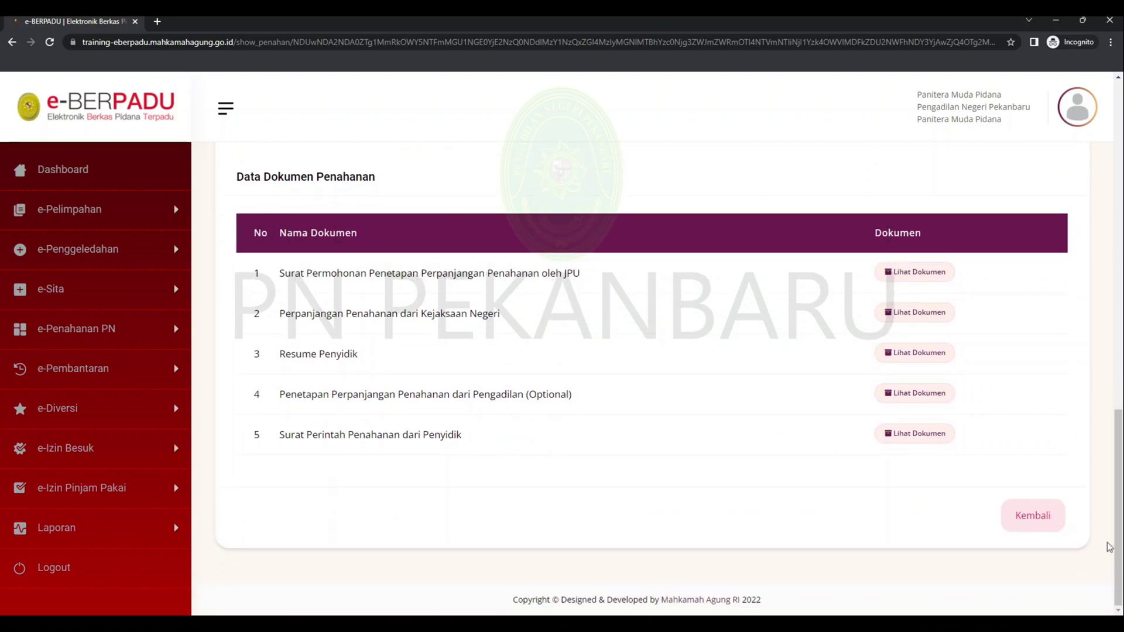
{"action": "left_click", "coordinate": [952, 273]}
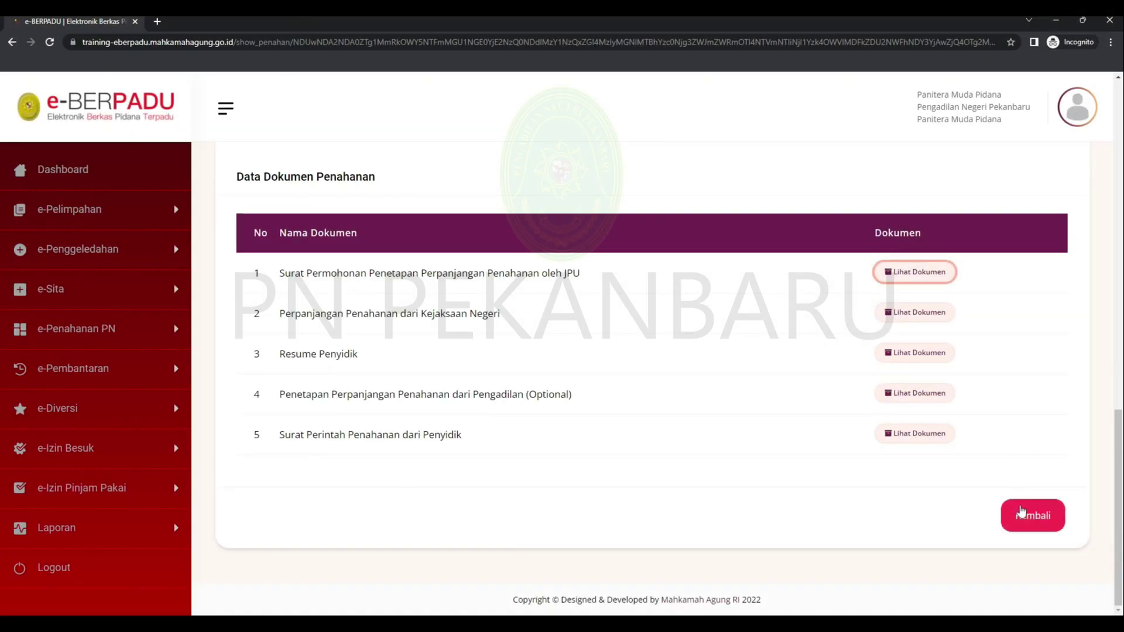
{"action": "left_click", "coordinate": [1022, 513]}
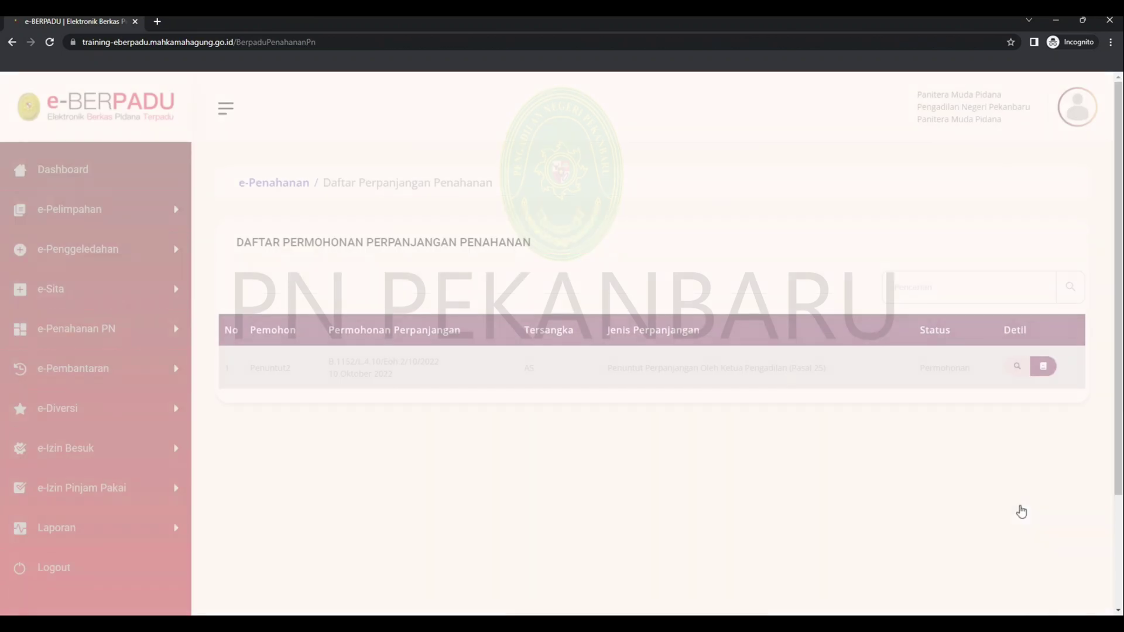
{"action": "left_click", "coordinate": [1042, 369]}
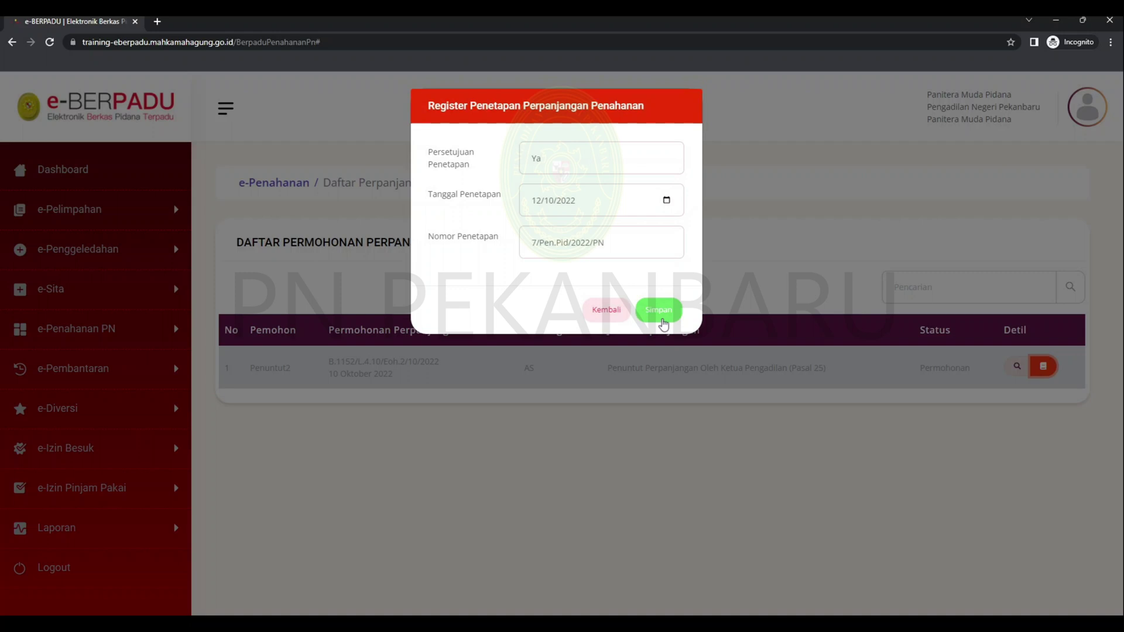
{"action": "left_click", "coordinate": [662, 322]}
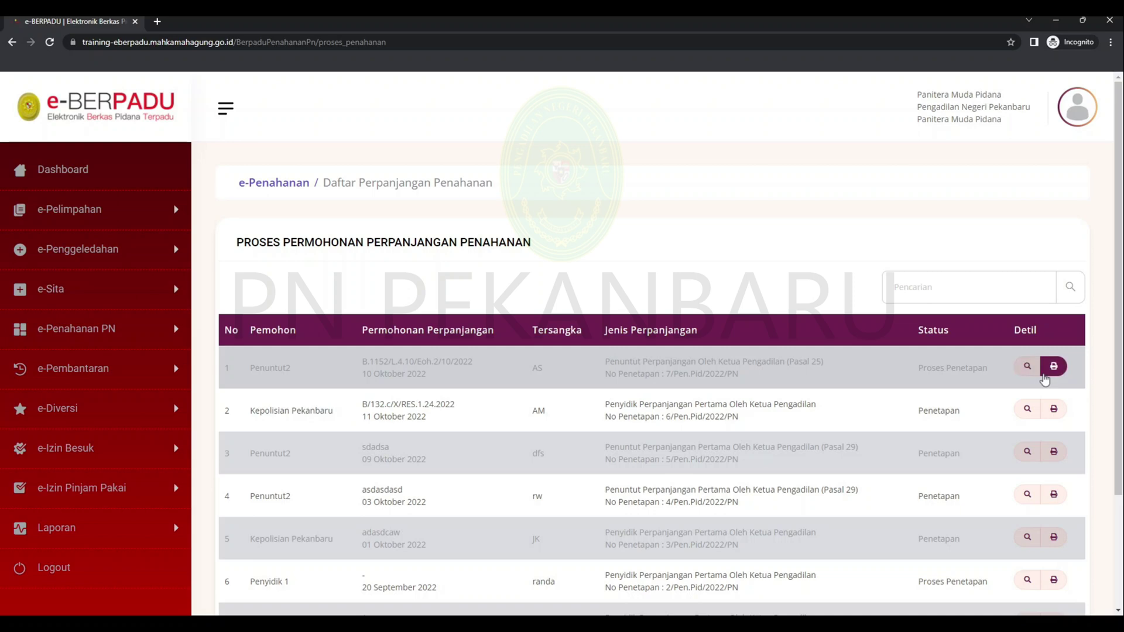
{"action": "left_click", "coordinate": [1045, 373]}
{"action": "left_click", "coordinate": [669, 257]}
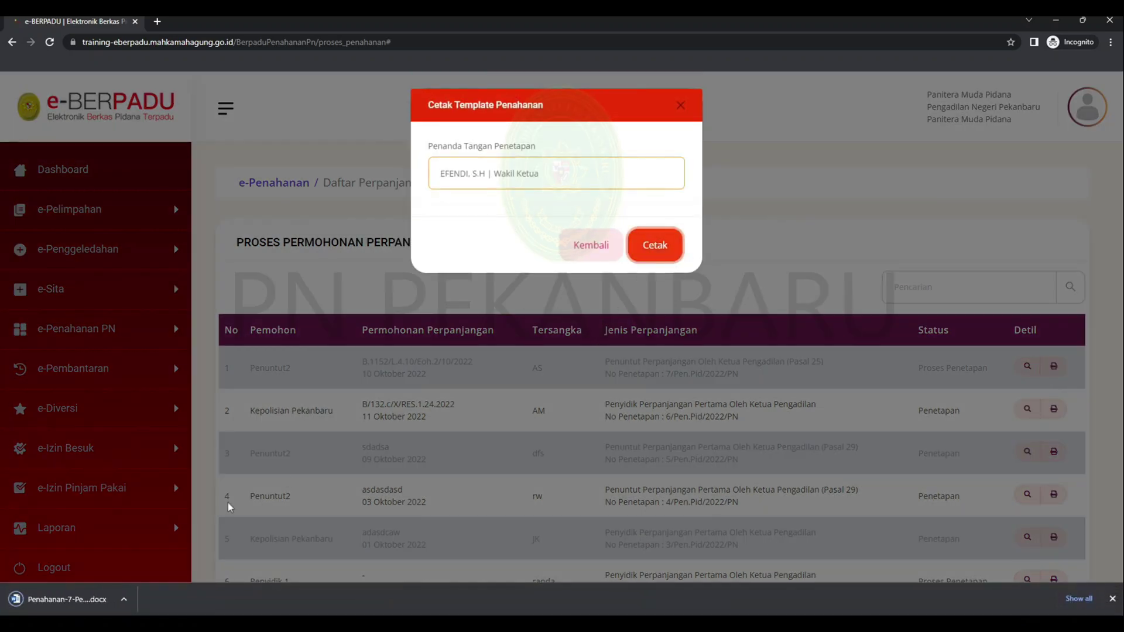
{"action": "left_click", "coordinate": [115, 602]}
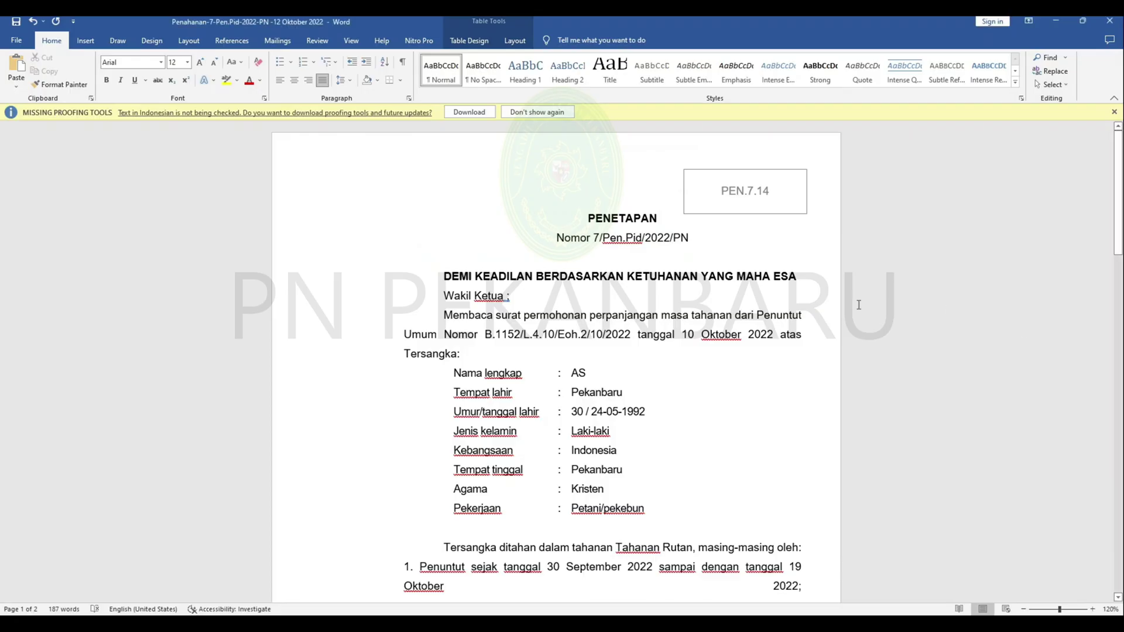
{"action": "scroll", "coordinate": [853, 313], "scroll_direction": "down", "scroll_amount": 3}
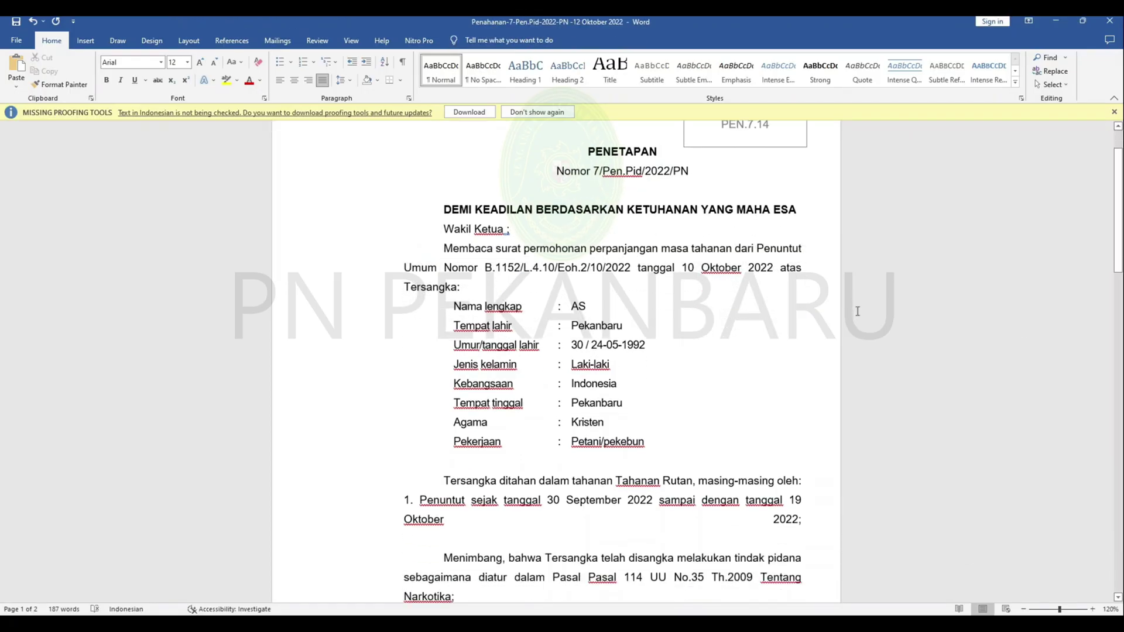
{"action": "scroll", "coordinate": [858, 311], "scroll_direction": "down", "scroll_amount": 6}
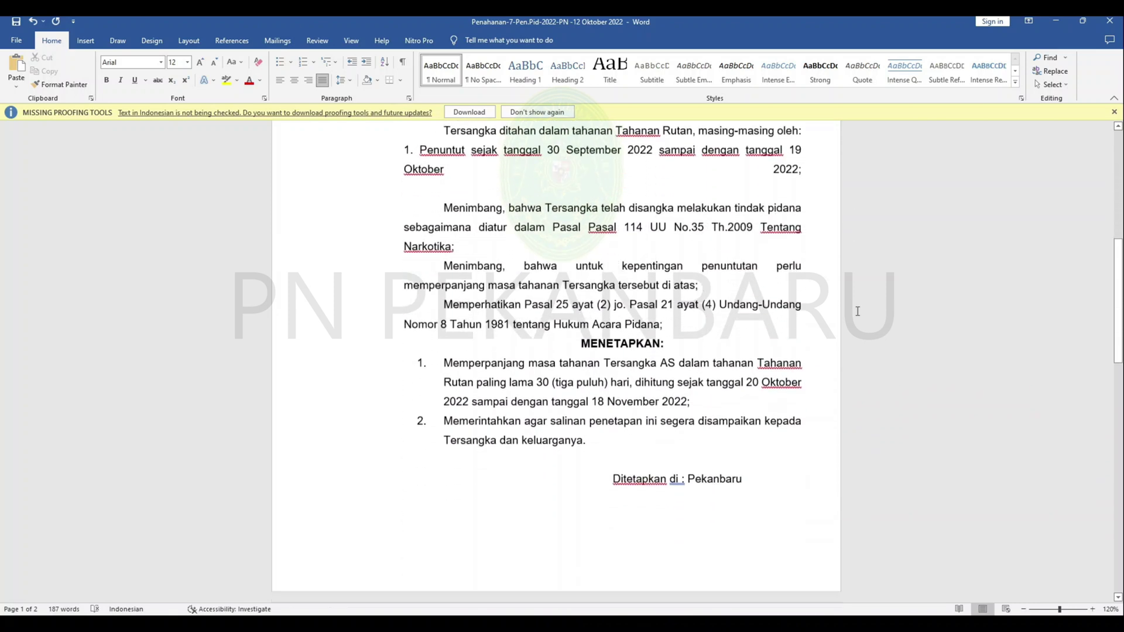
{"action": "scroll", "coordinate": [857, 311], "scroll_direction": "down", "scroll_amount": 4}
{"action": "key", "text": "alt+Tab"}
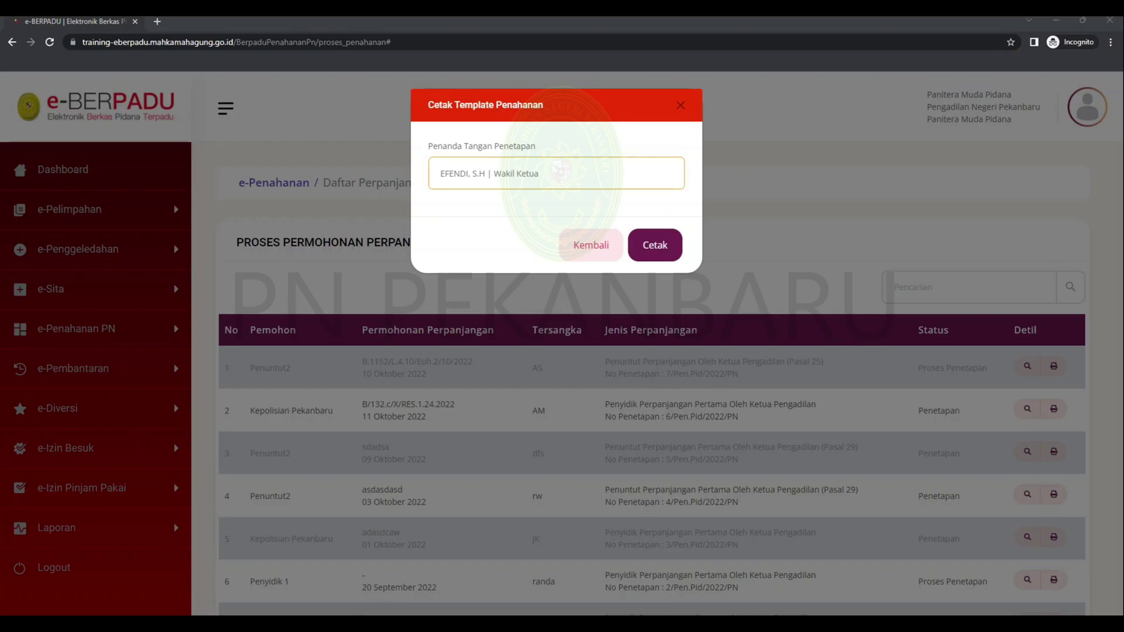
- Dismiss the decision template printing options without printing anything
{"action": "left_click", "coordinate": [587, 244]}
{"action": "left_click", "coordinate": [1053, 367]}
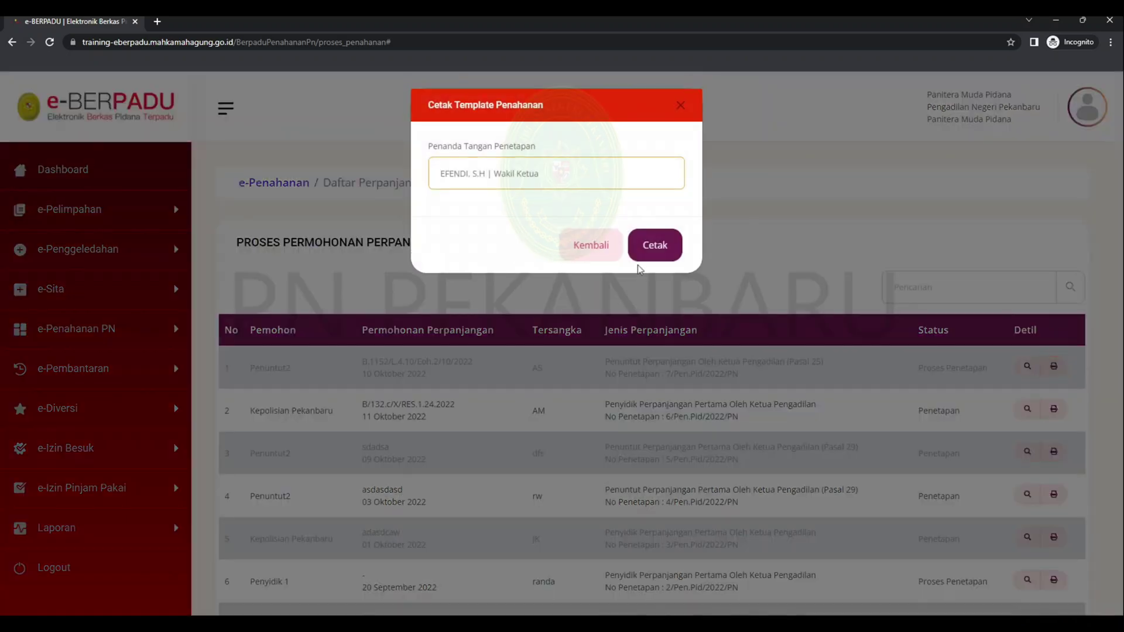
{"action": "left_click", "coordinate": [619, 258]}
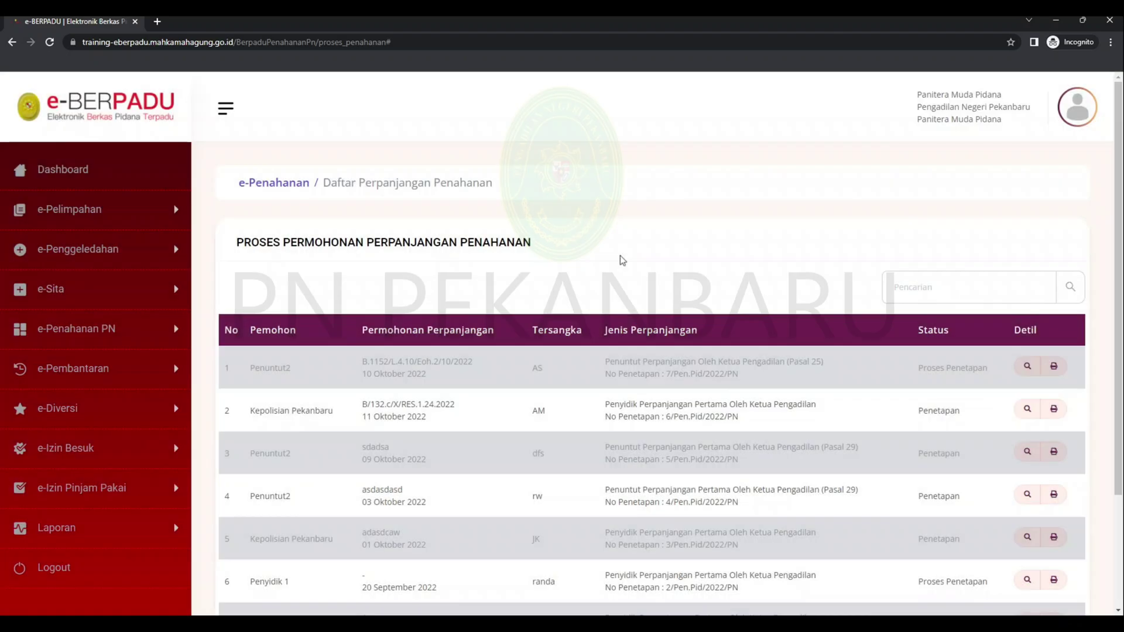
- Upload the signed decision PDF as the first extension request's Dokumen Penetapan and save it
{"action": "left_click", "coordinate": [1027, 366]}
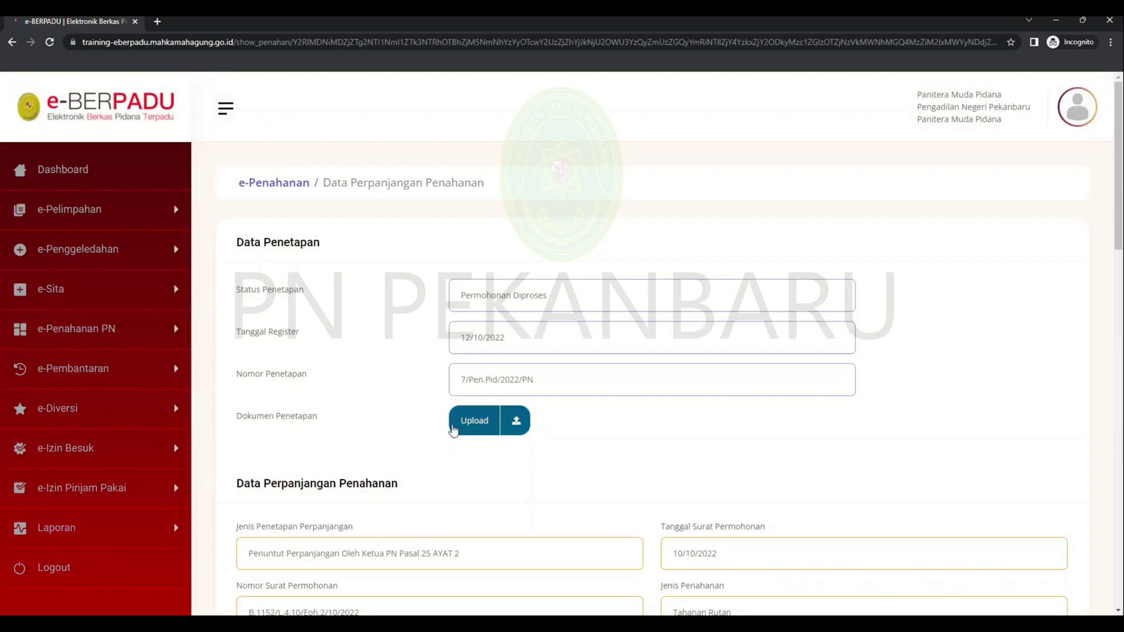
{"action": "left_click", "coordinate": [454, 430]}
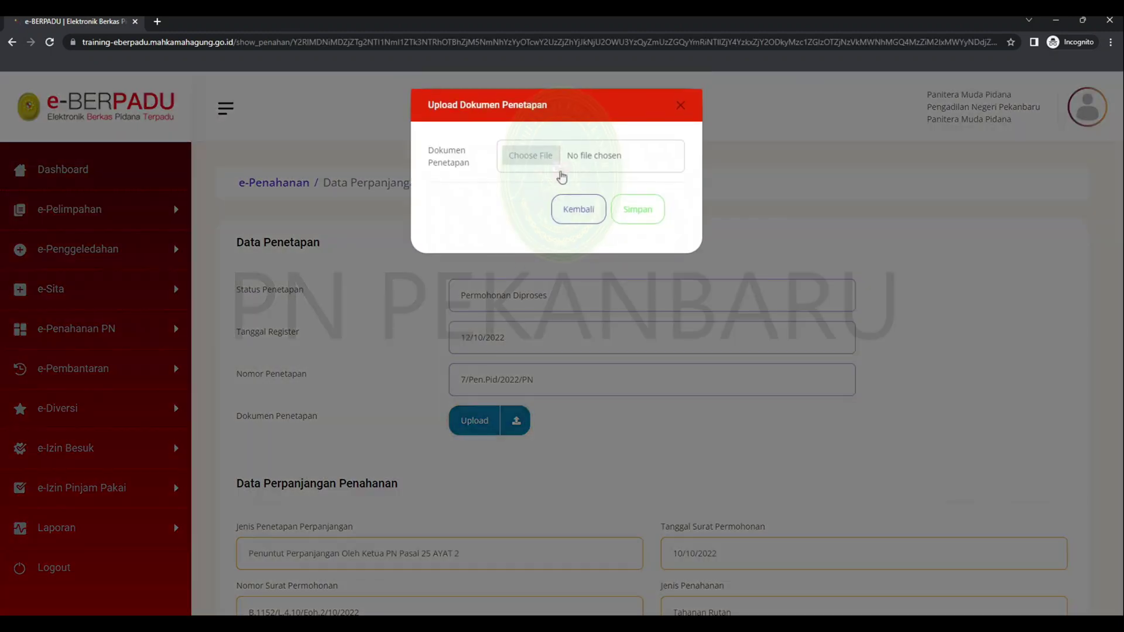
{"action": "left_click", "coordinate": [560, 170]}
{"action": "key", "text": "Return"}
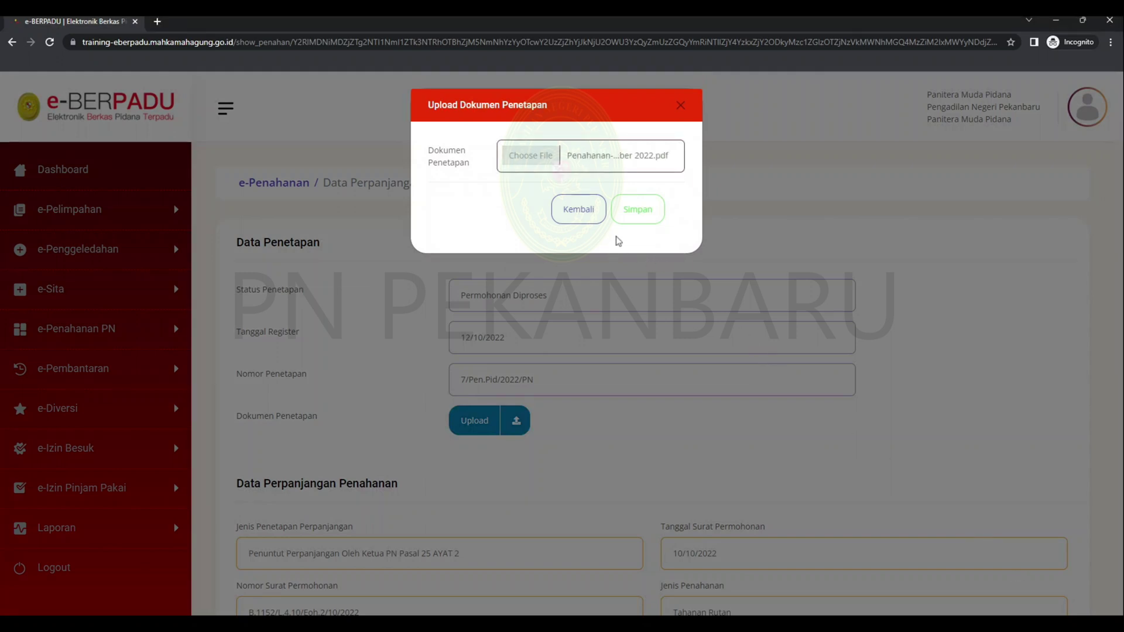
{"action": "left_click", "coordinate": [639, 209]}
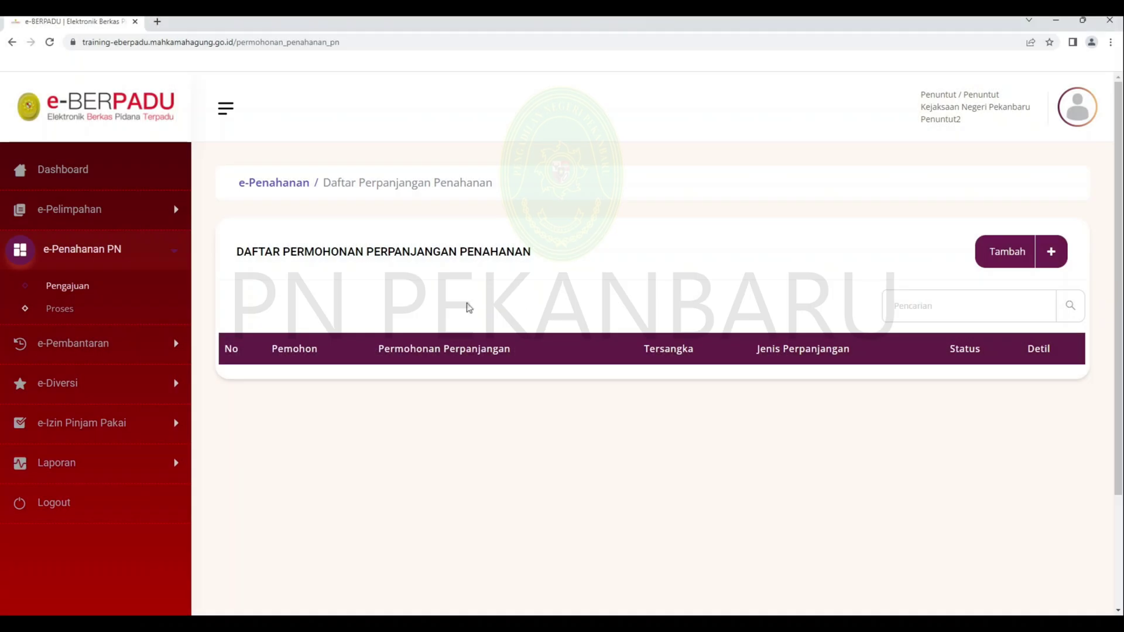
{"action": "left_click", "coordinate": [156, 316]}
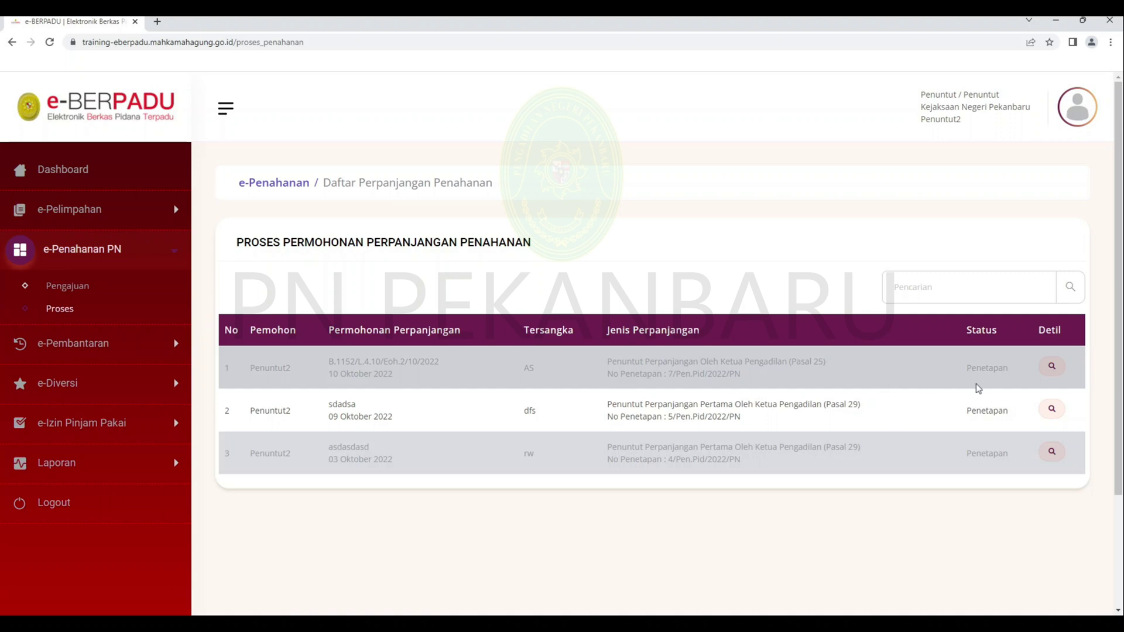
{"action": "left_click", "coordinate": [1051, 373]}
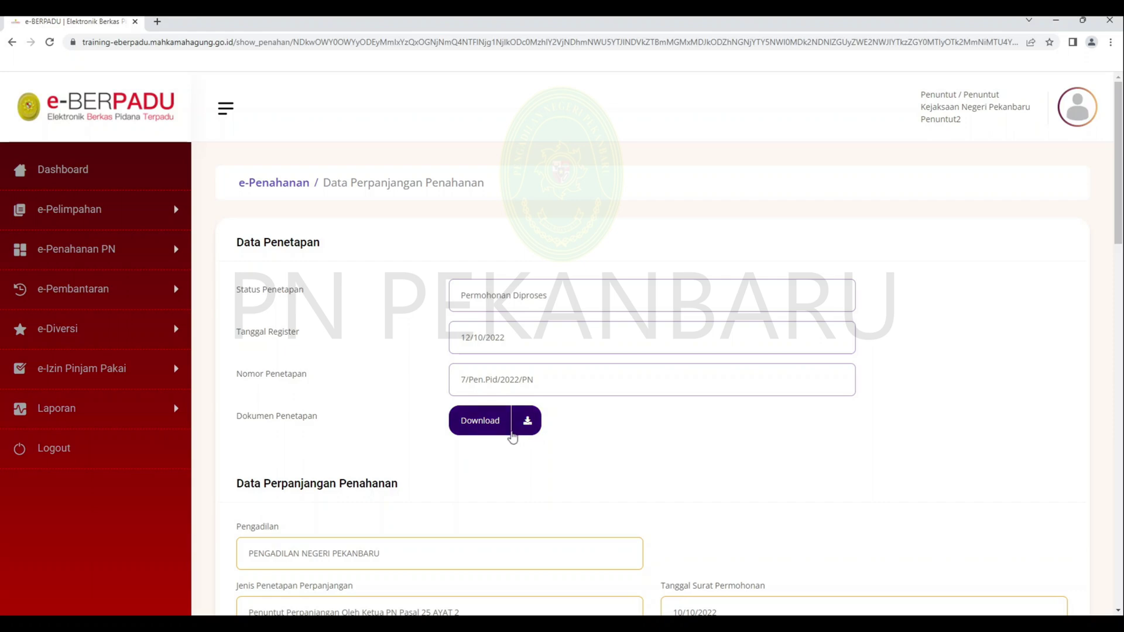
{"action": "left_click", "coordinate": [511, 432]}
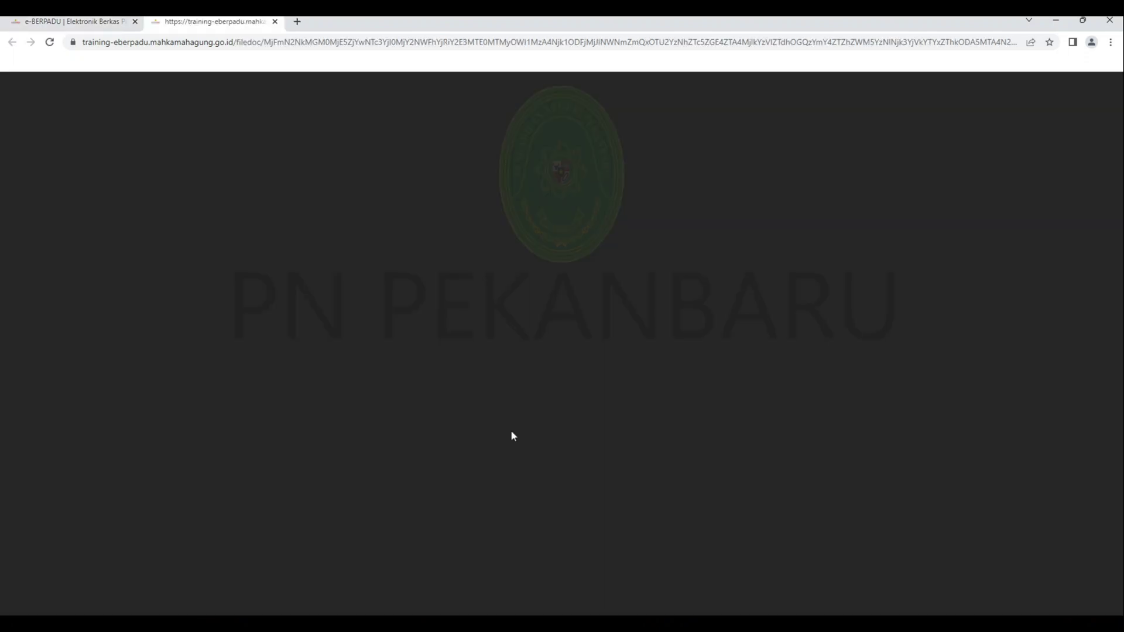
{"action": "middle_click", "coordinate": [451, 258]}
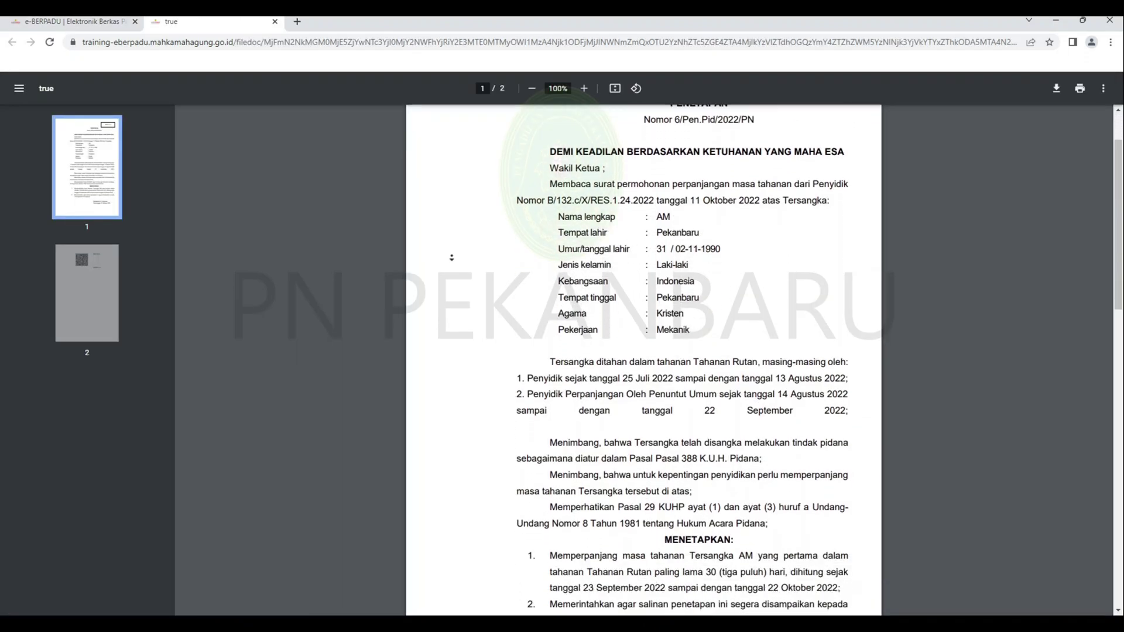